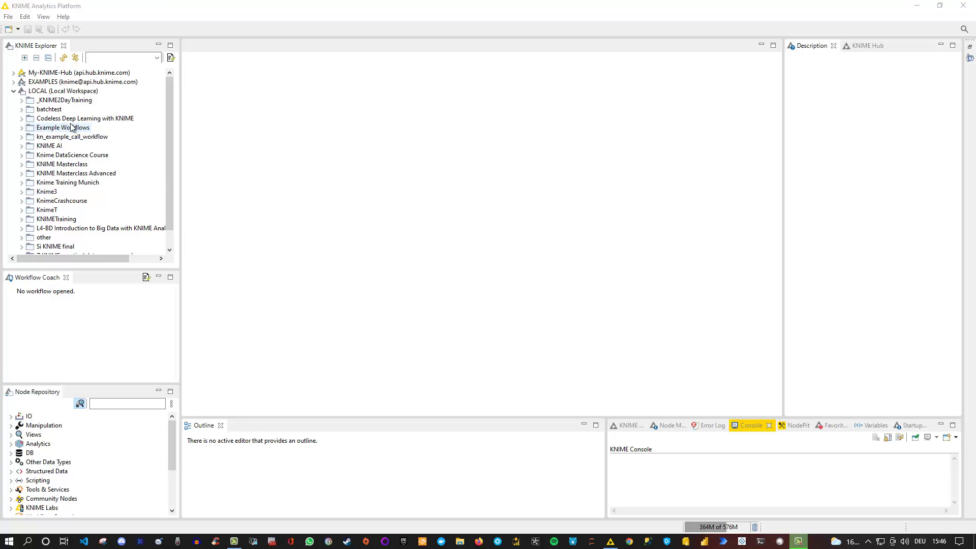
Step: Create a workflow group named "KNIME Case Study" in the LOCAL workspace
right_click(57, 93)
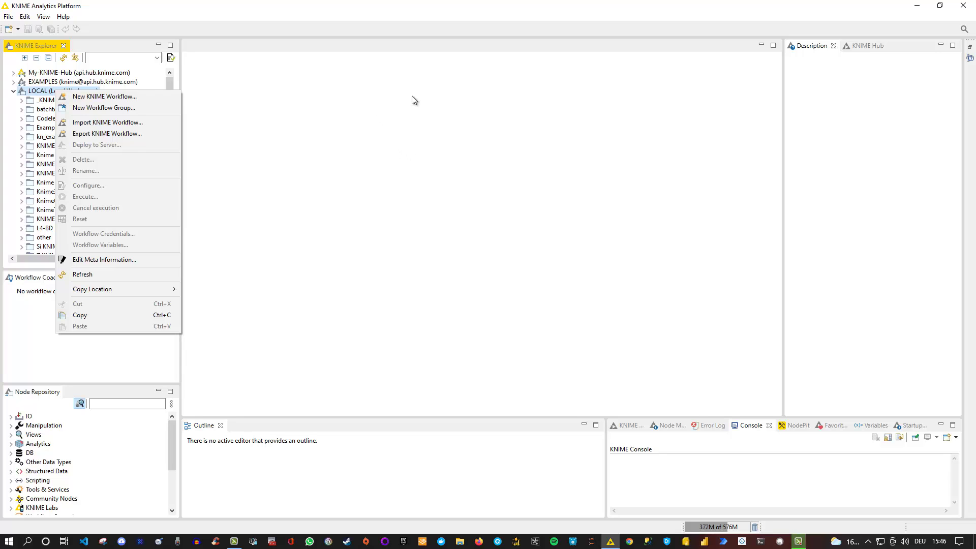
left_click(103, 108)
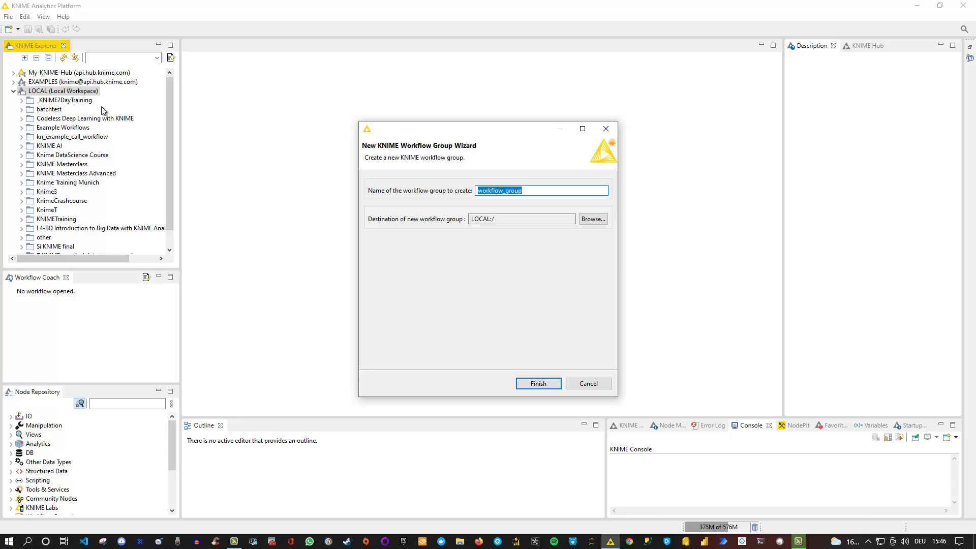
type("KNIME Case Study")
left_click(540, 384)
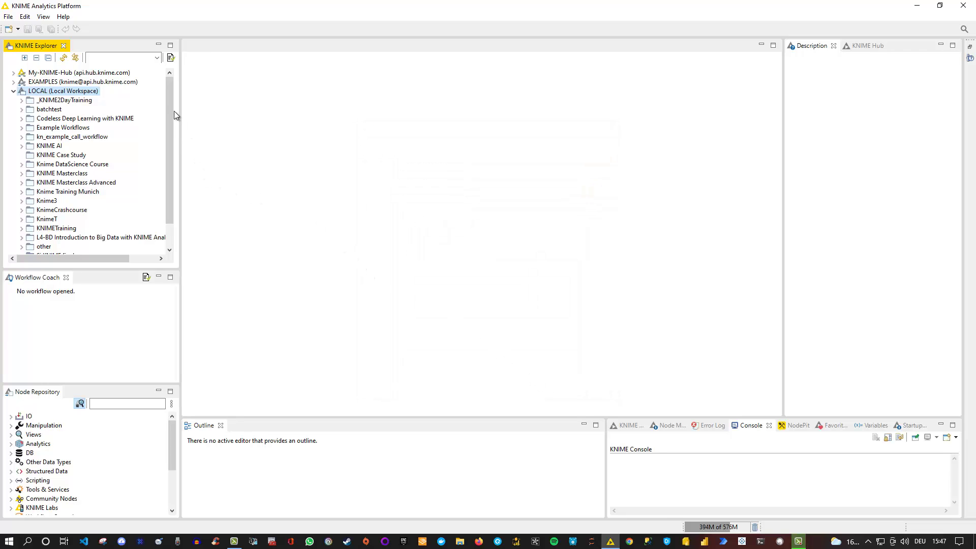
Step: View the KNIME Case Study group's description and its editable metadata fields, leaving them as they are
left_click_drag(169, 101, 169, 132)
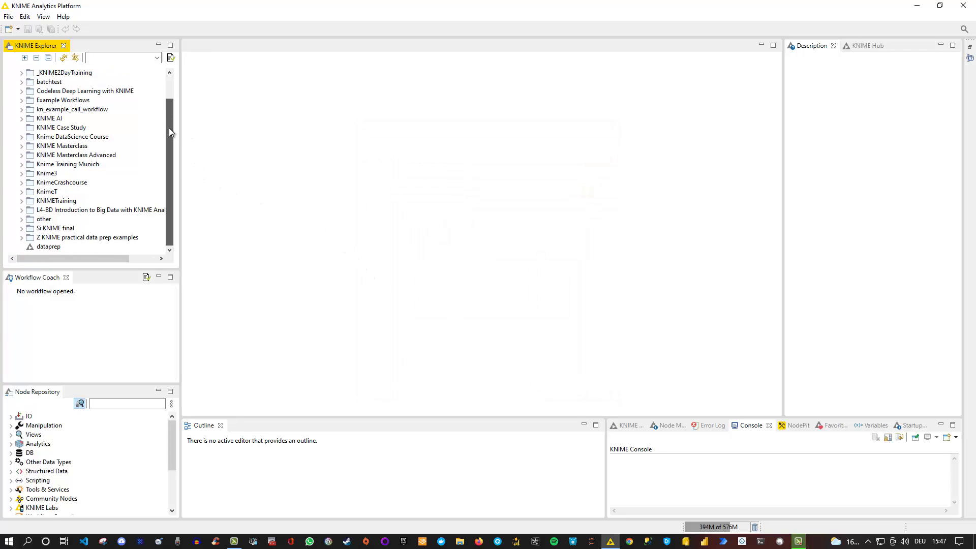
left_click(66, 130)
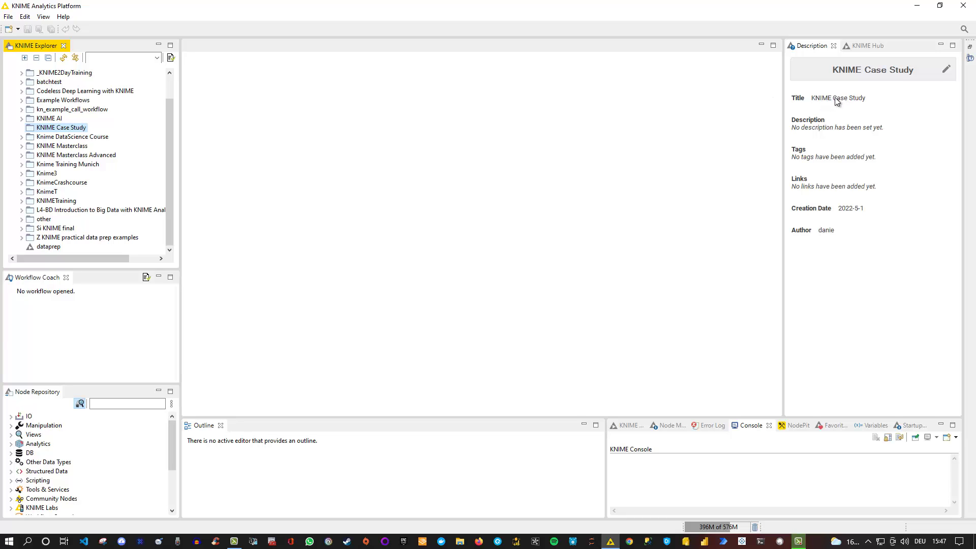
left_click(946, 70)
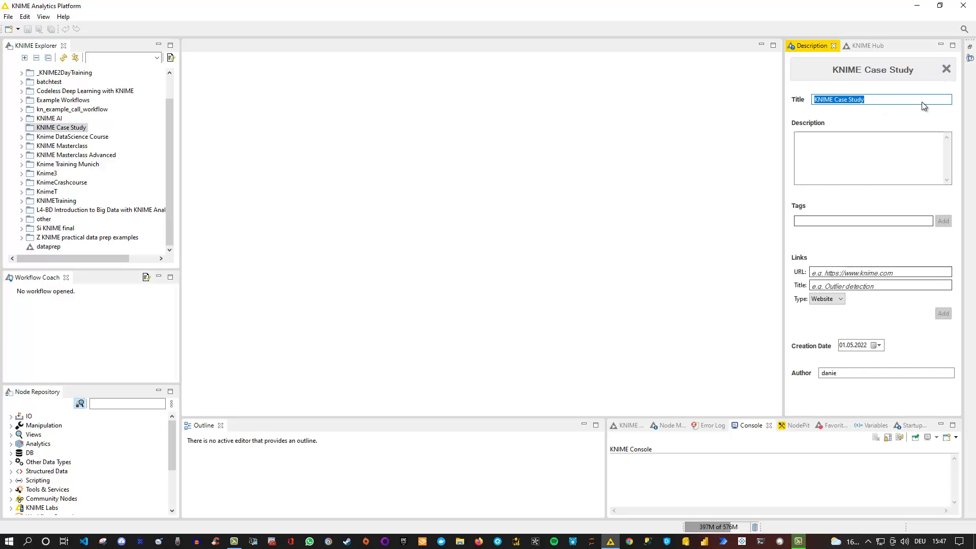
left_click(945, 69)
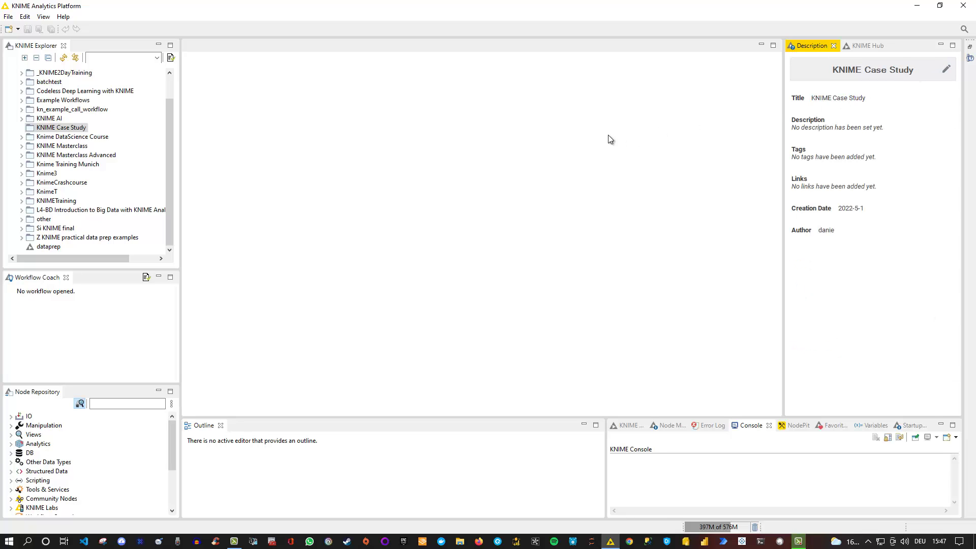
Step: Create a new workflow named "Letsgetstarted" inside the KNIME Case Study group
left_click(58, 129)
right_click(59, 129)
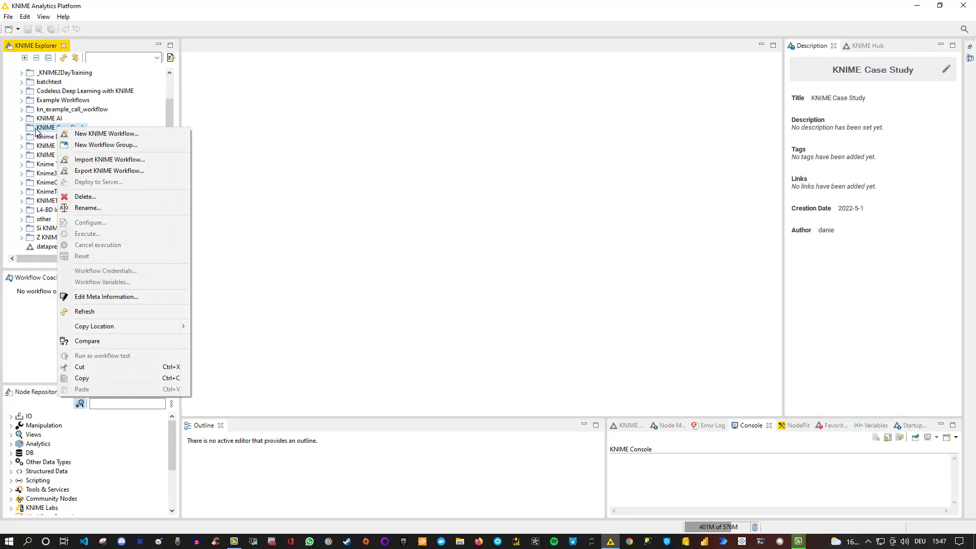
left_click(92, 133)
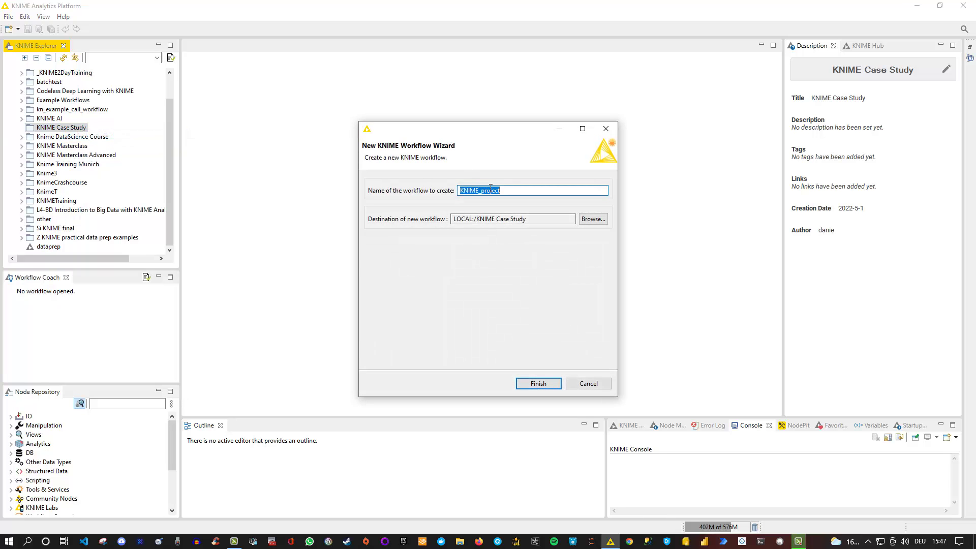
type("Letsgest")
key("BackSpace")
key("BackSpace")
type("tstarted")
left_click(534, 384)
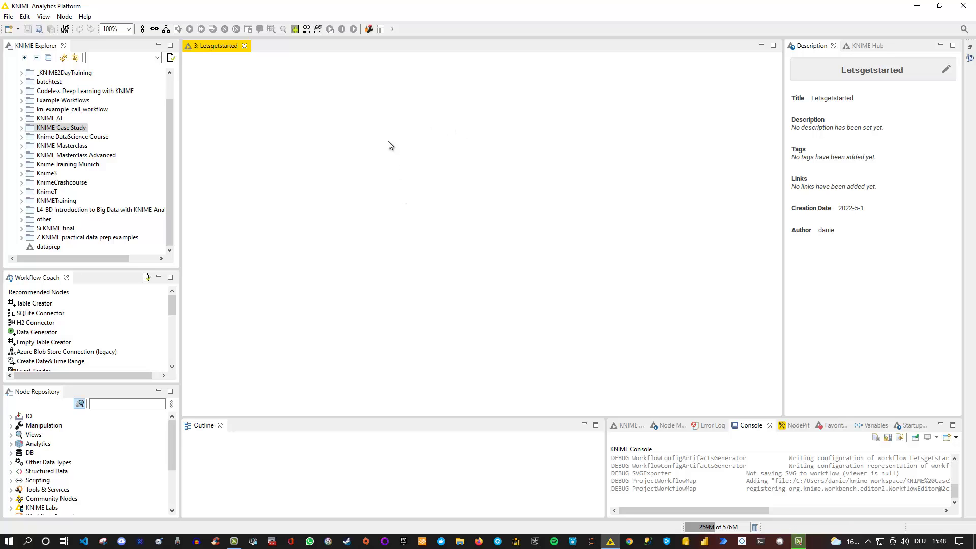
Step: Turn on grid lines for the Letsgetstarted workflow in the Workflow Editor Settings
left_click(368, 29)
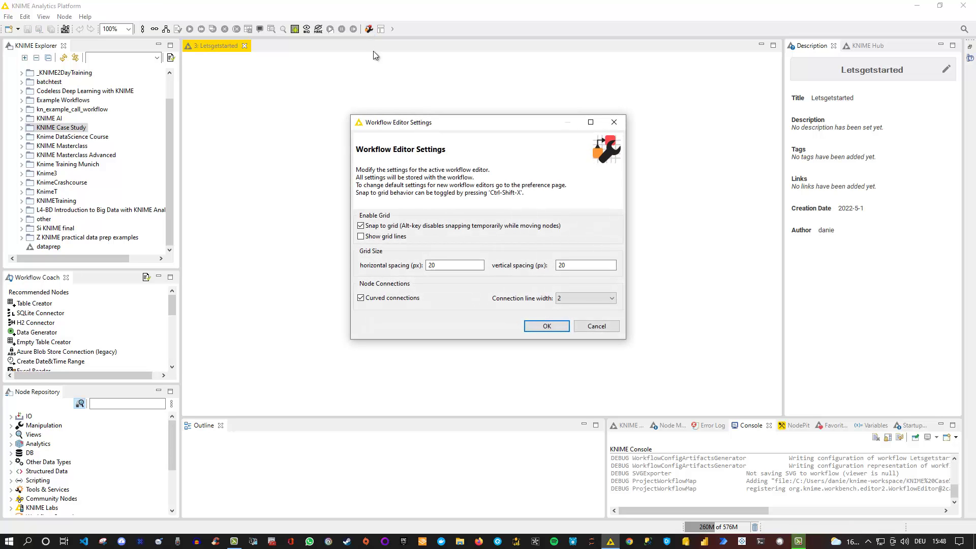
left_click(362, 238)
left_click(552, 328)
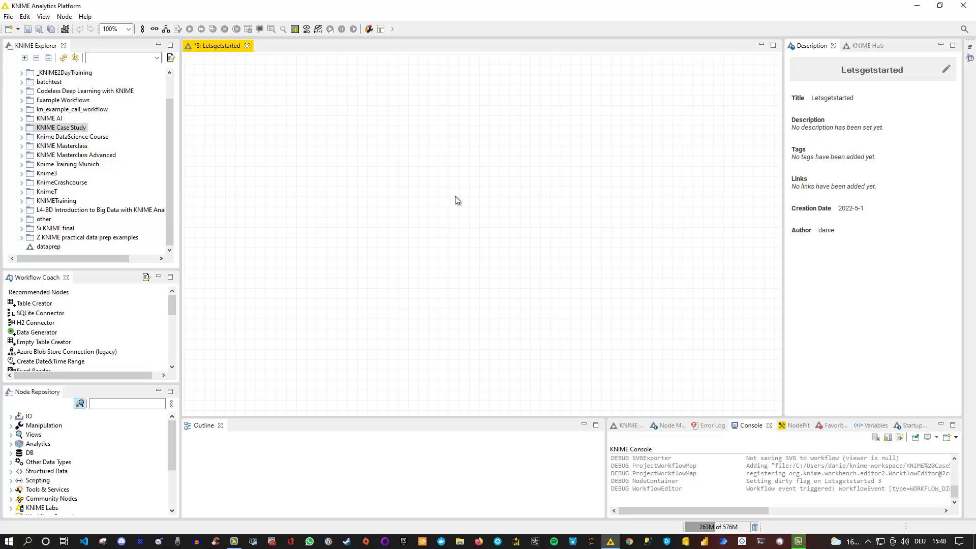
Step: Add a Table Creator node from the recommended nodes to the Letsgetstarted workflow canvas
left_click(62, 128)
left_click(427, 151)
scroll(169, 171, "up", 1)
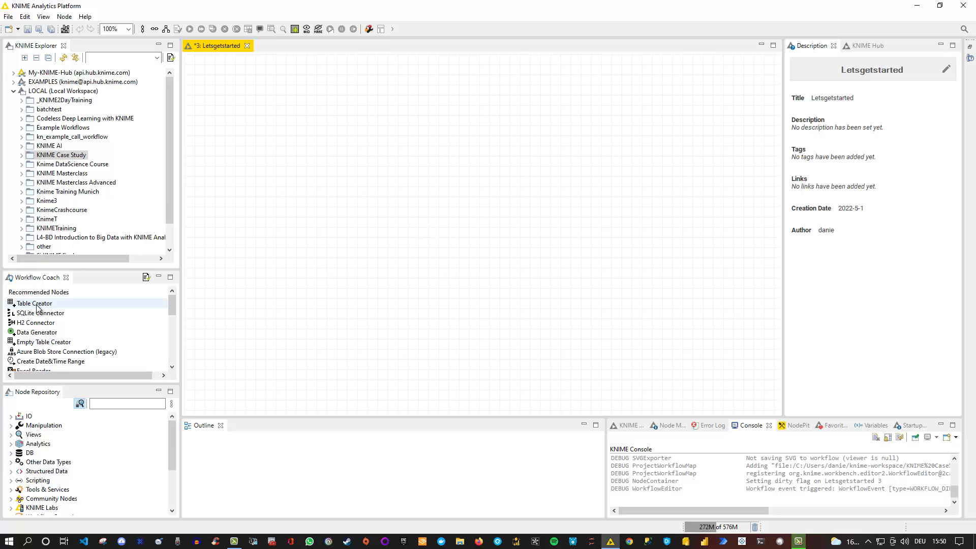
left_click_drag(37, 303, 339, 211)
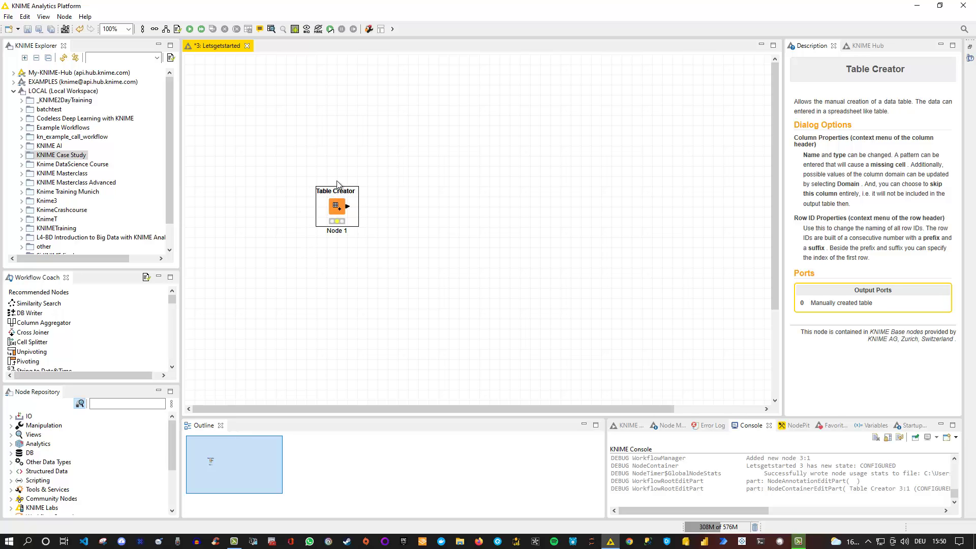
Step: Examine the Table Creator node's configuration dialog and close it without entering data
right_click(335, 207)
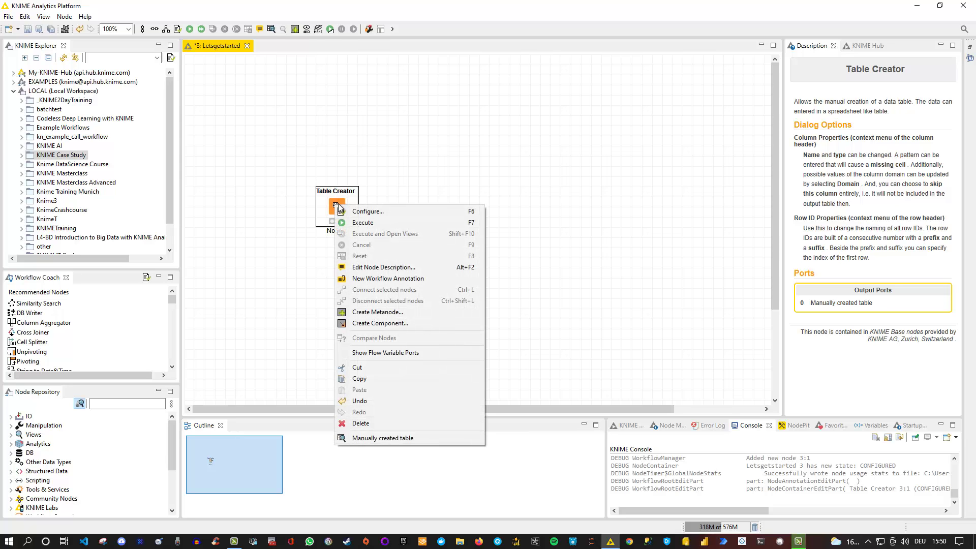
left_click(401, 215)
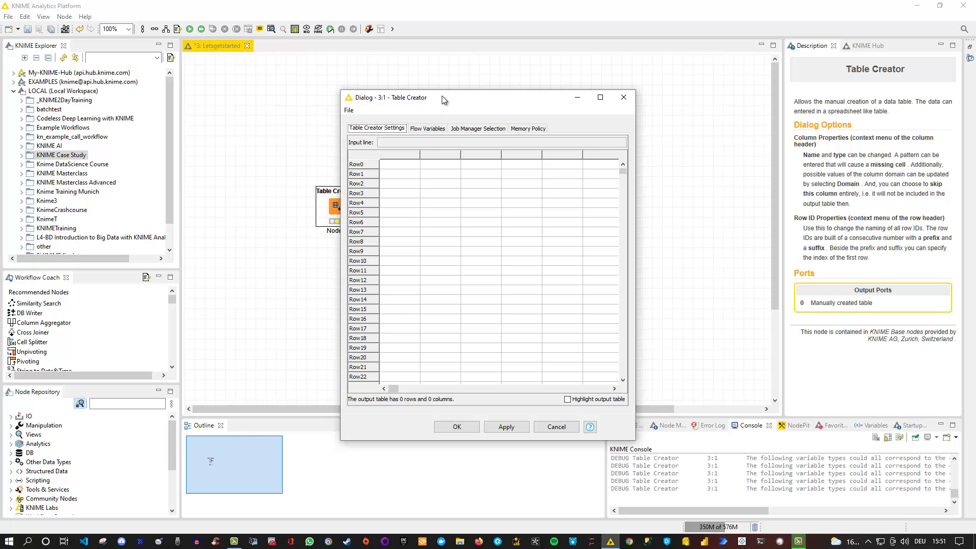
left_click_drag(442, 98, 478, 101)
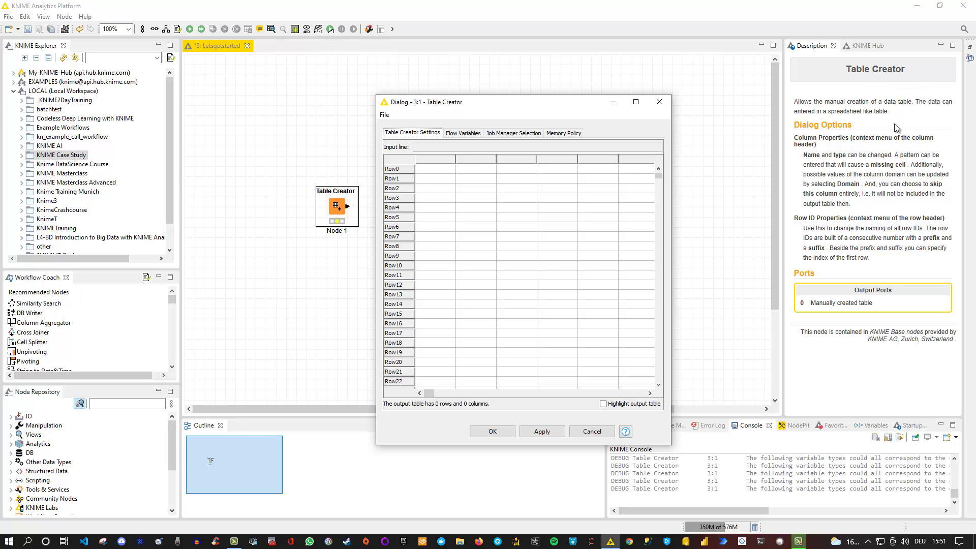
left_click(660, 102)
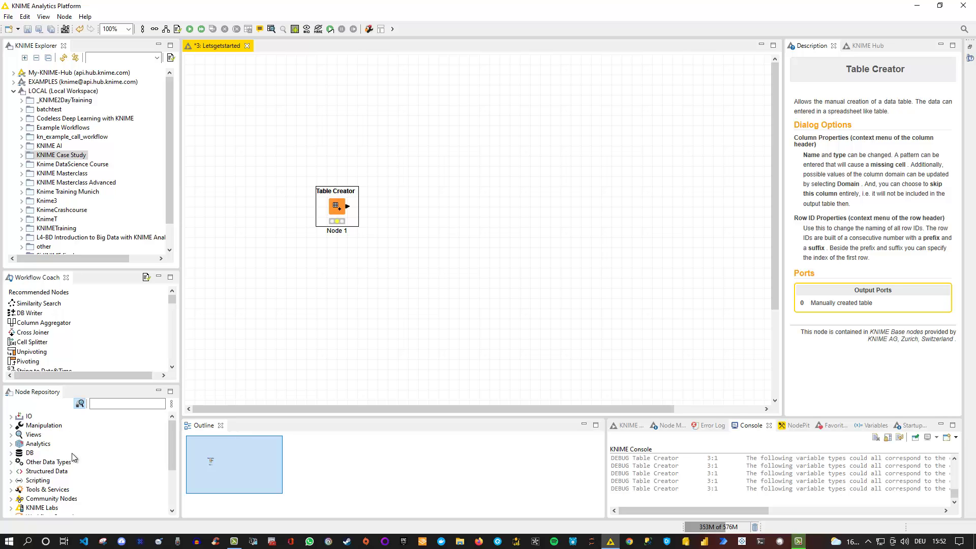
Step: Examine the Read and Write nodes in the repository's IO category, collapsing the categories again when done
left_click(12, 417)
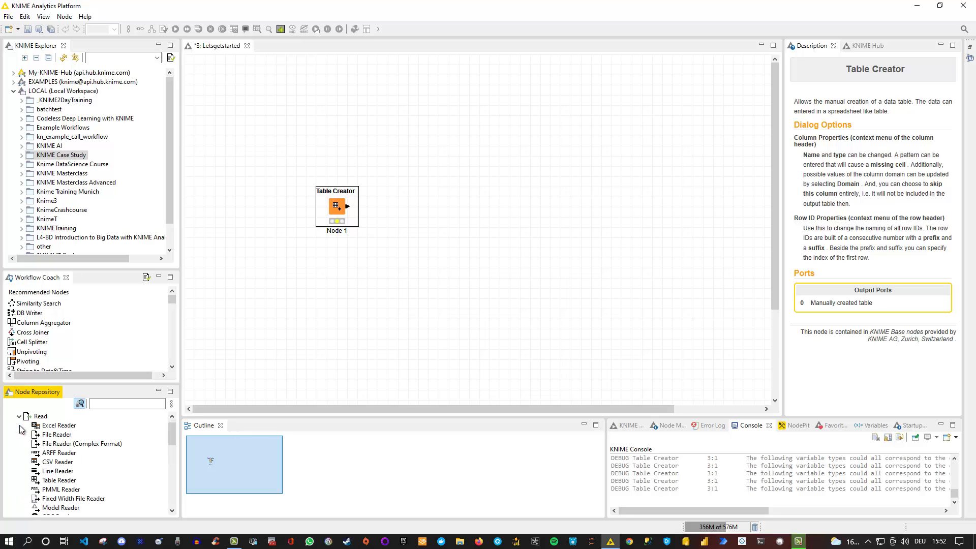
left_click(20, 425)
left_click(19, 416)
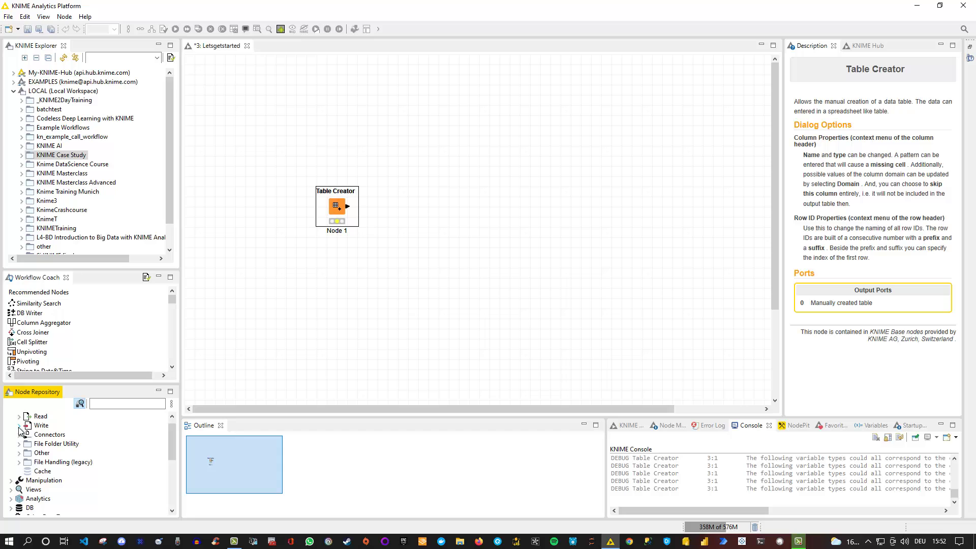
left_click(19, 426)
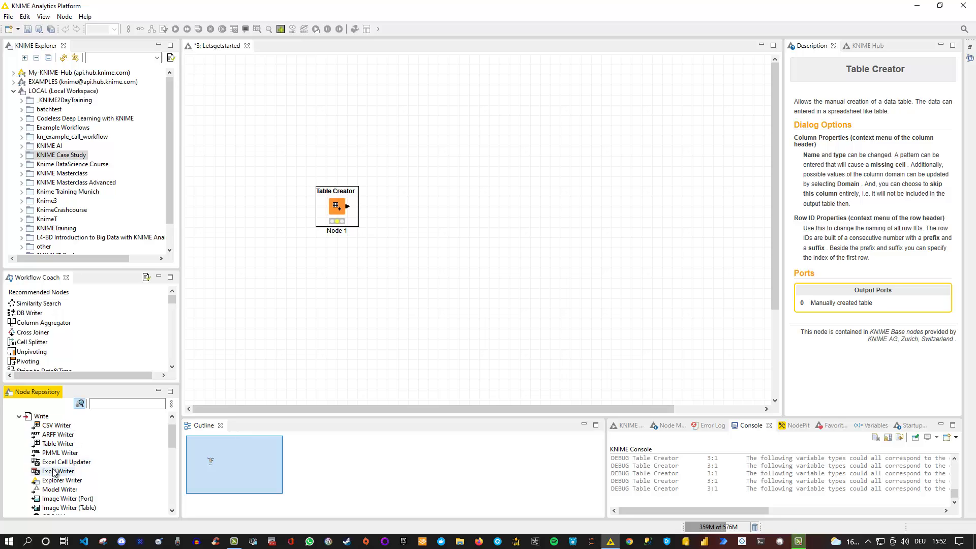
scroll(61, 475, "down", 2)
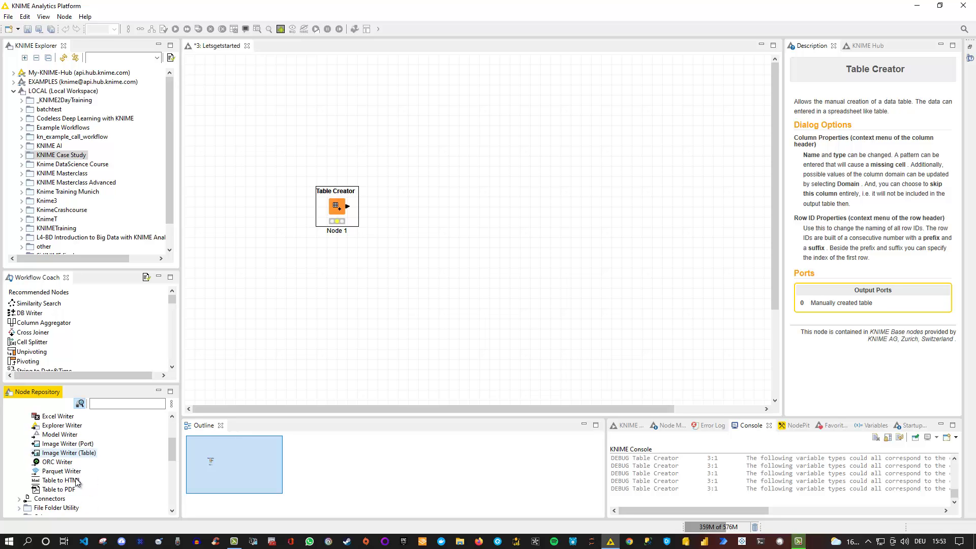
scroll(76, 482, "up", 2)
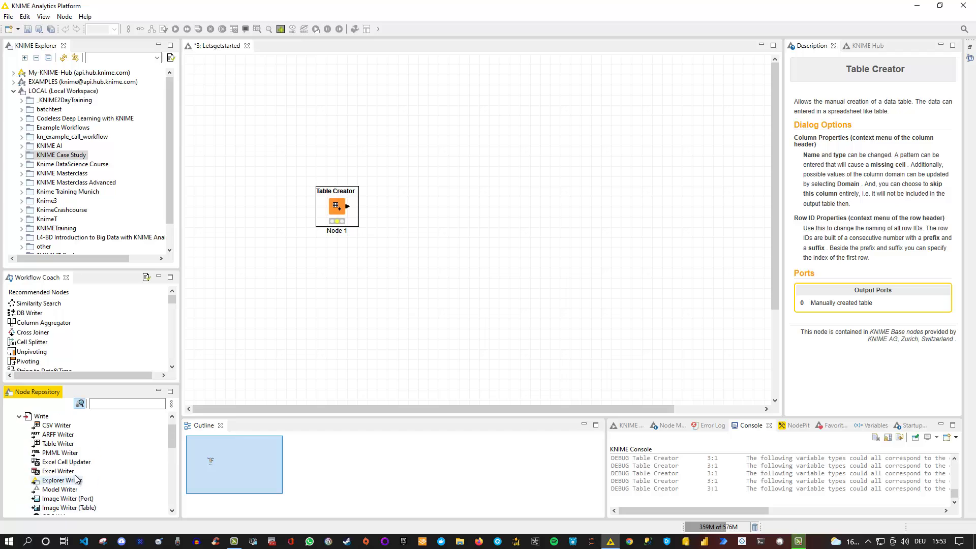
left_click(19, 416)
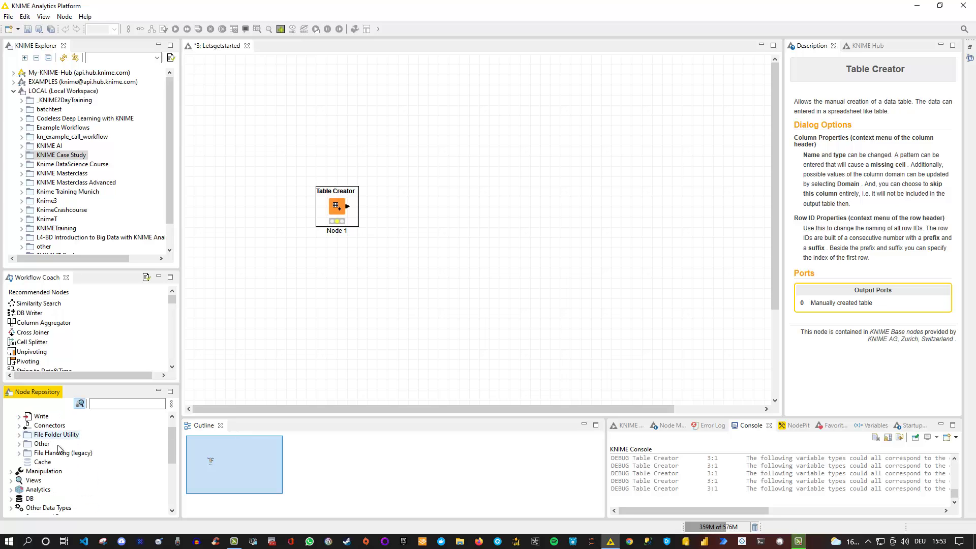
scroll(18, 421, "up", 1)
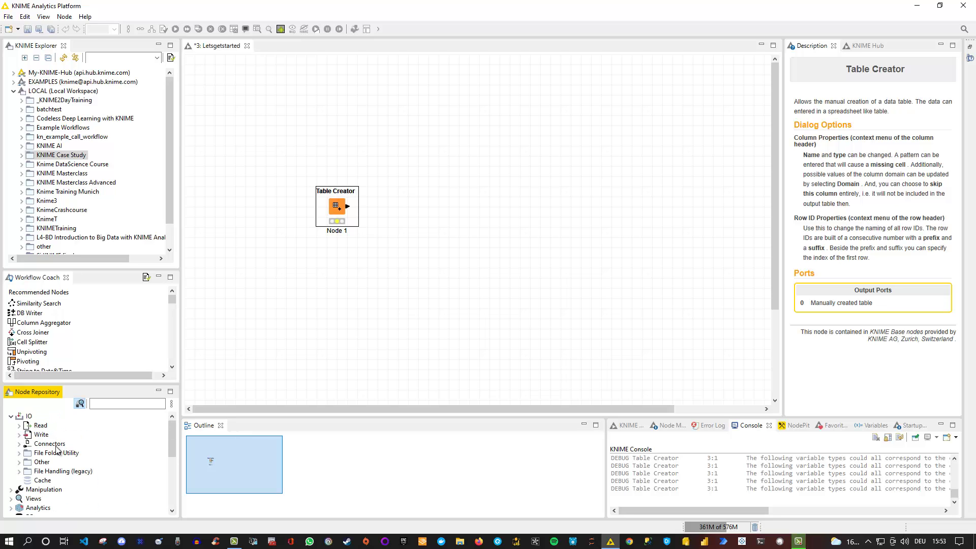
left_click(20, 425)
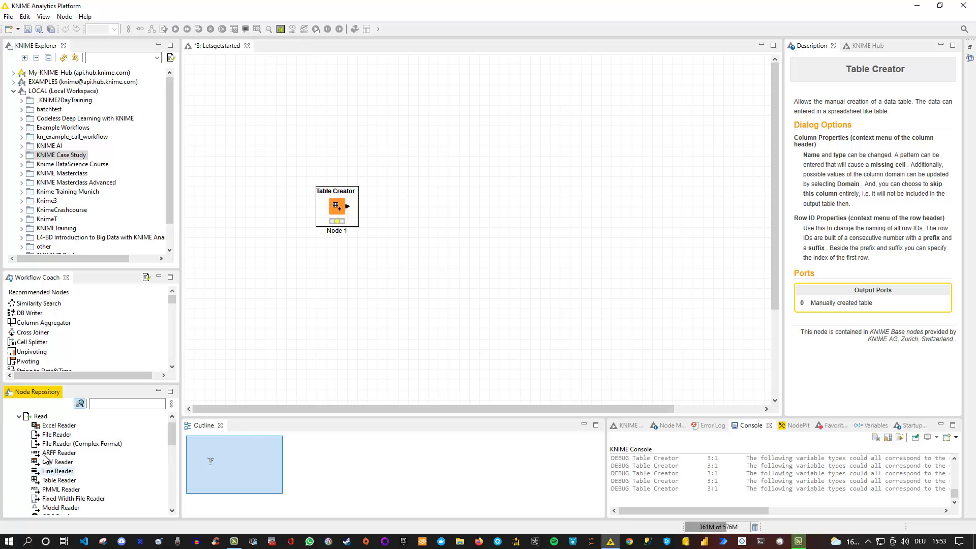
left_click(19, 416)
left_click(10, 415)
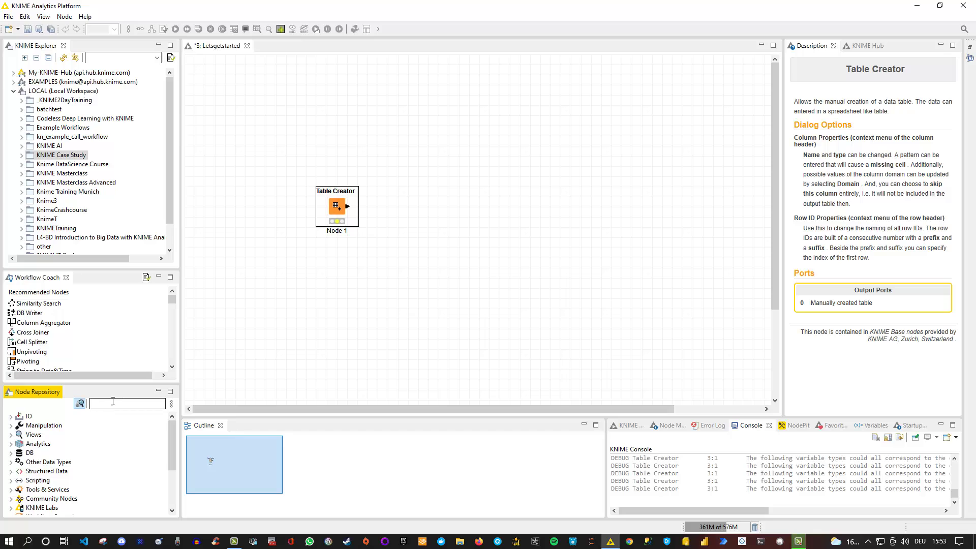
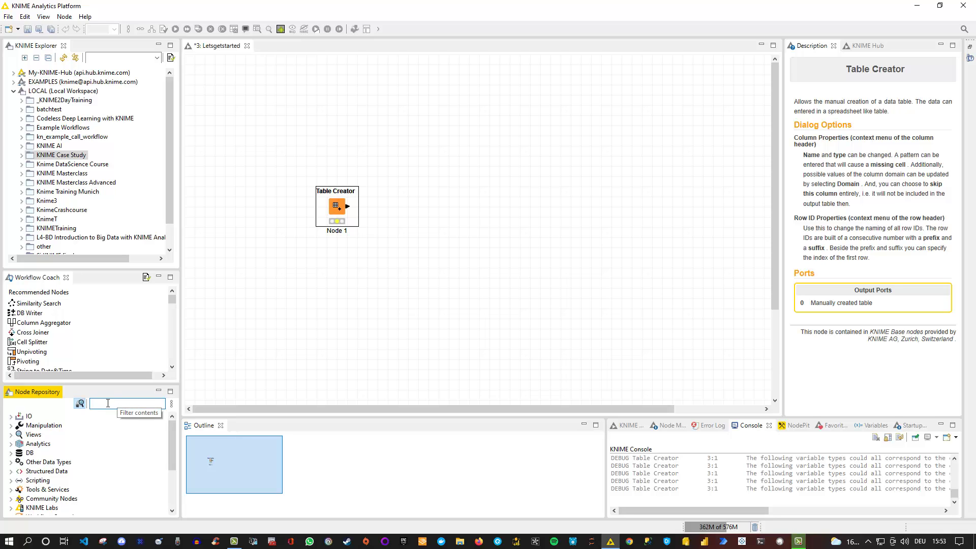
Step: Search the node repository for "excel" and compare the results with fuzzy search on and off
left_click(80, 404)
type("cel")
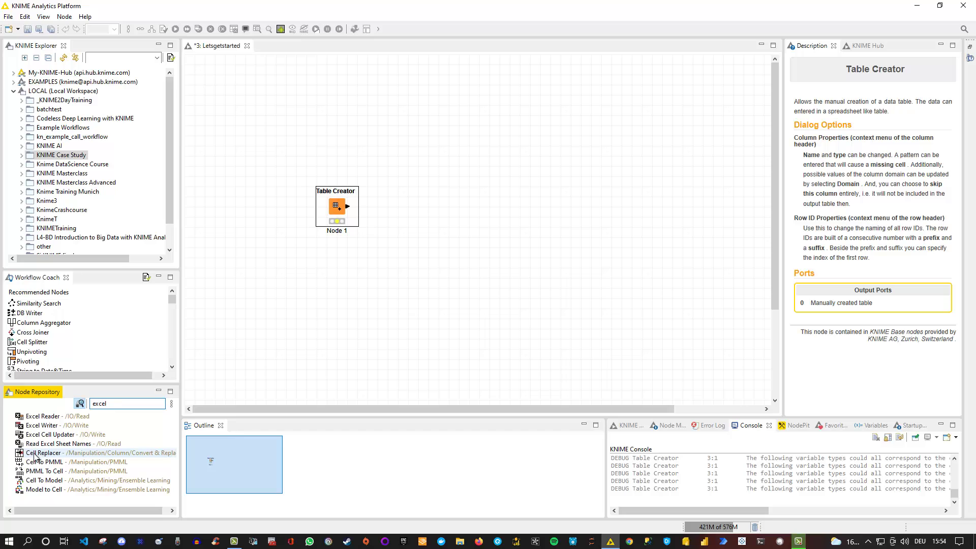
left_click(78, 404)
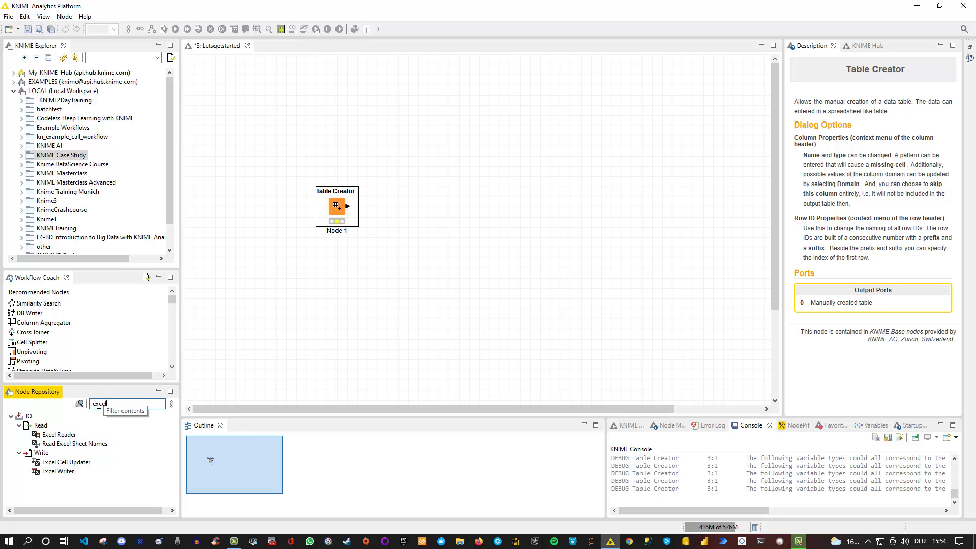
left_click(79, 403)
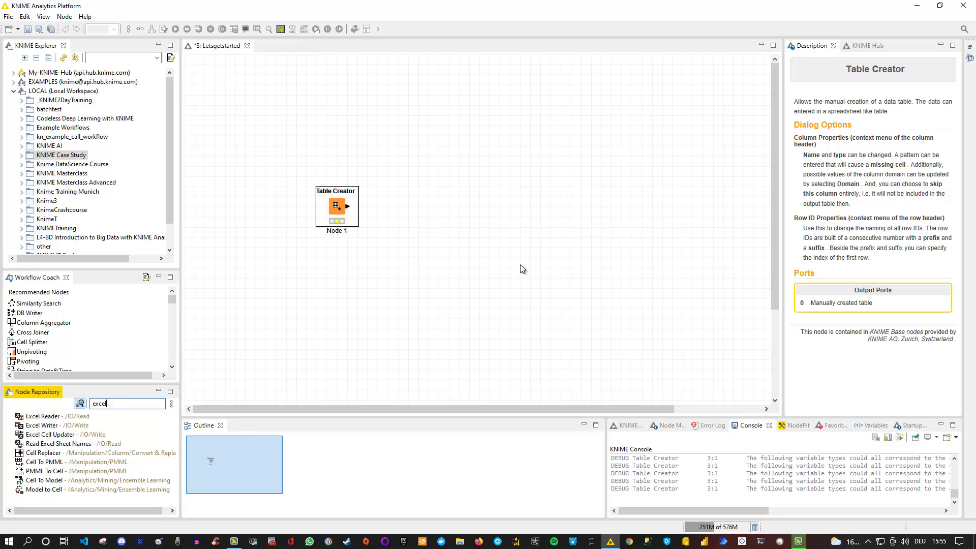
Step: Show the workspace Error Log in place of the console output
scroll(520, 264, "down", 2)
scroll(520, 264, "up", 2)
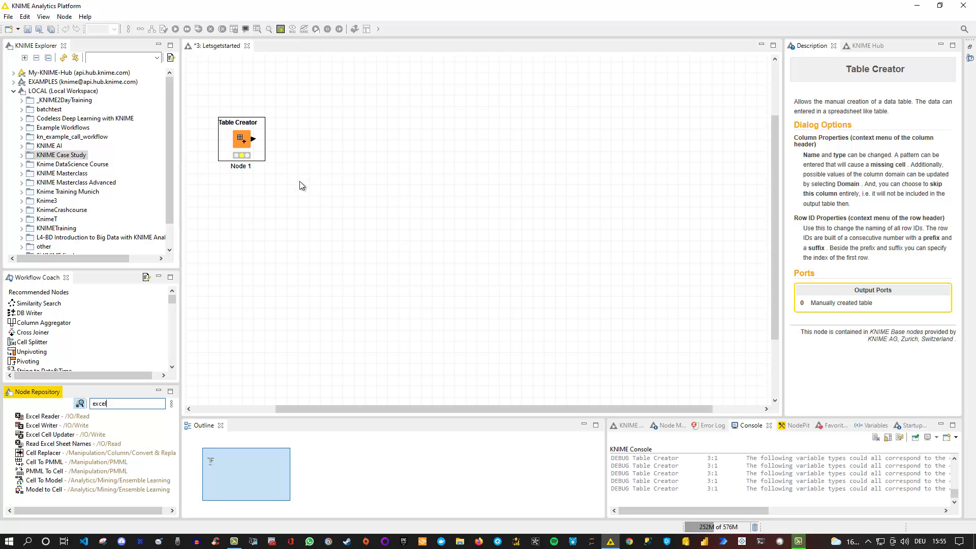
scroll(300, 185, "down", 1)
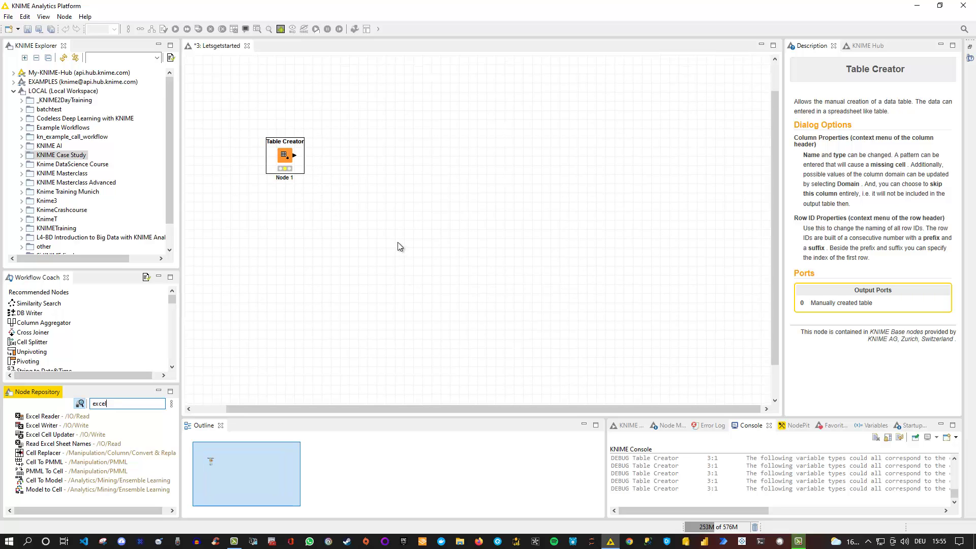
scroll(366, 199, "up", 1)
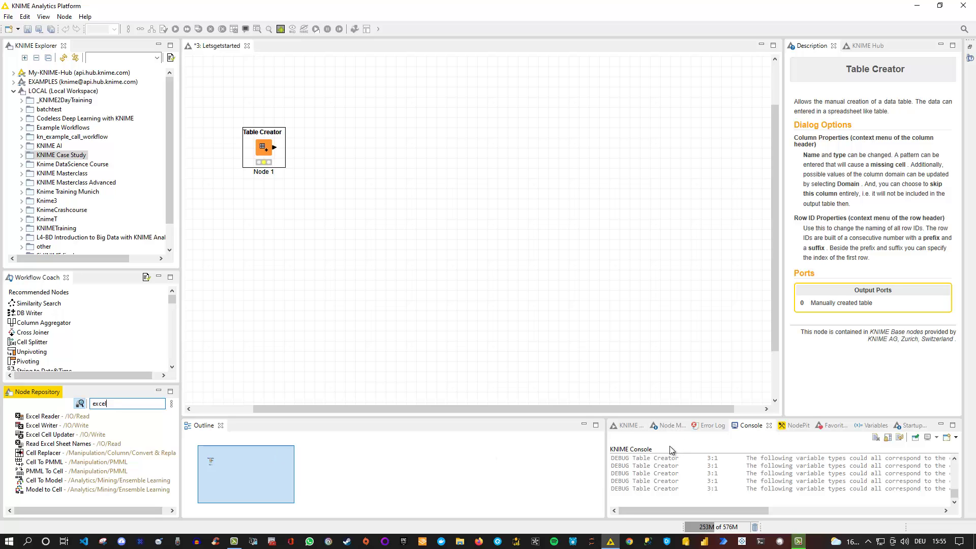
left_click(712, 428)
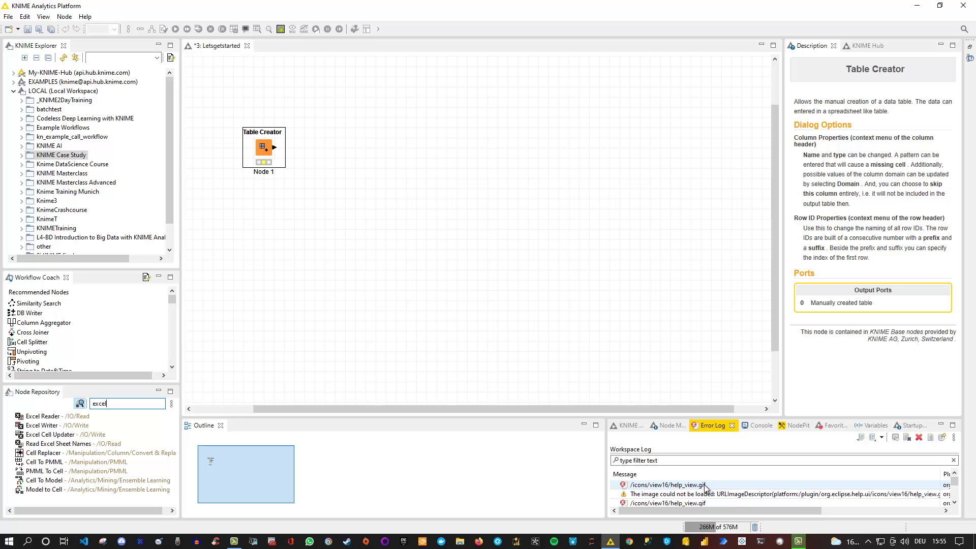
Step: Switch from the Error Log back to the KNIME Console and clear its output
left_click(756, 425)
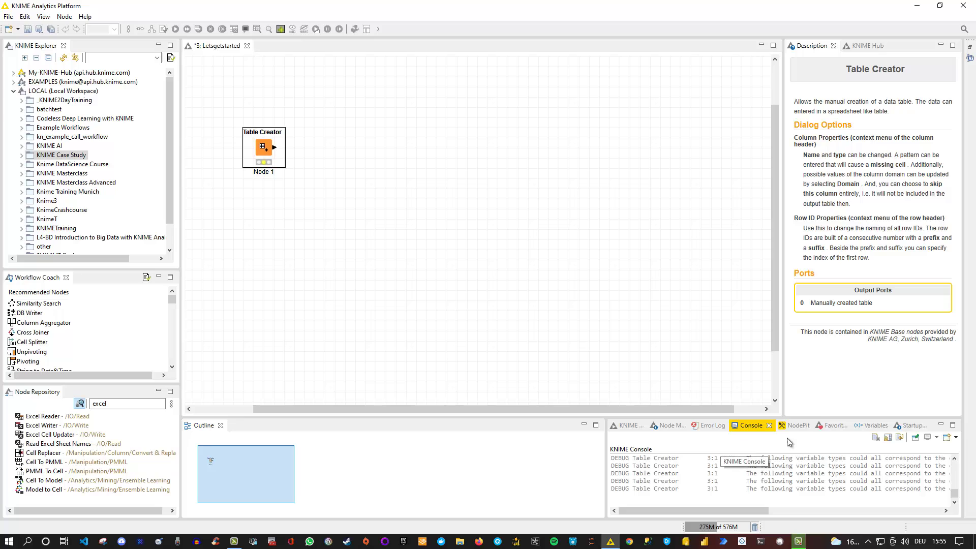
left_click(875, 437)
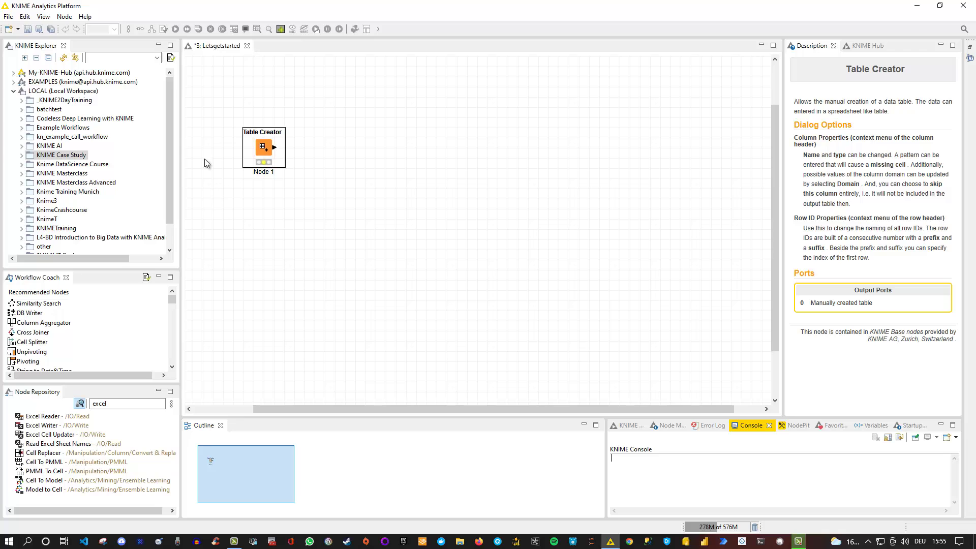
left_click(45, 156)
right_click(53, 93)
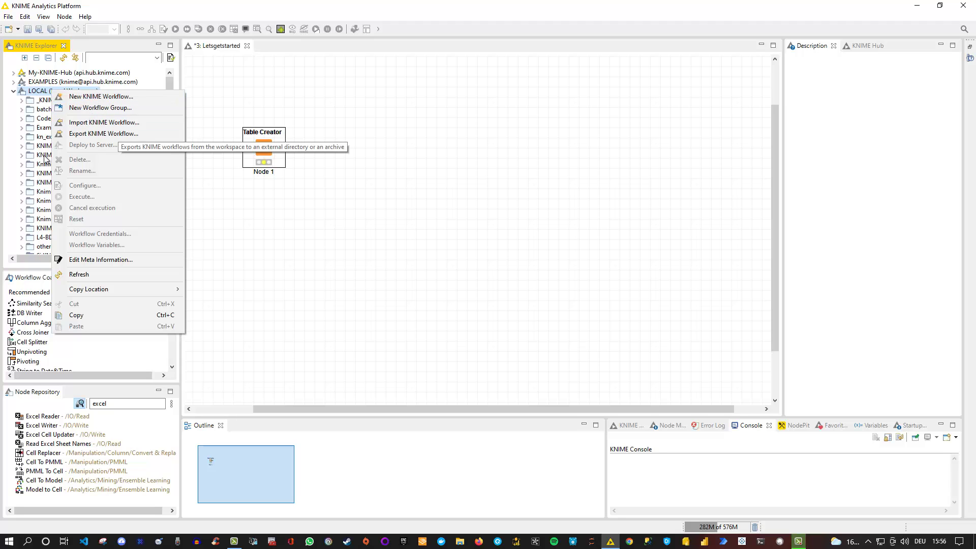
left_click(282, 213)
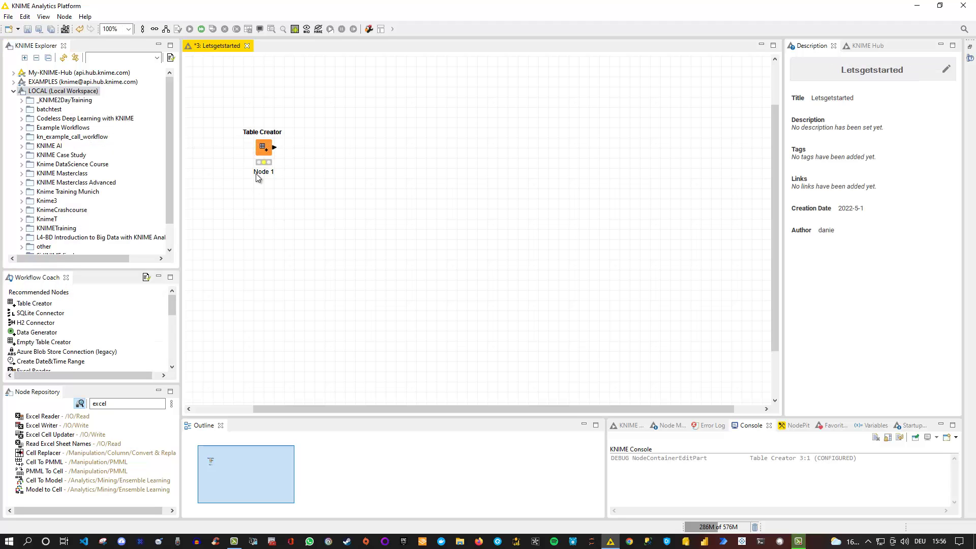
Step: Add an Excel Reader node to the workflow below the Table Creator node
left_click(269, 151)
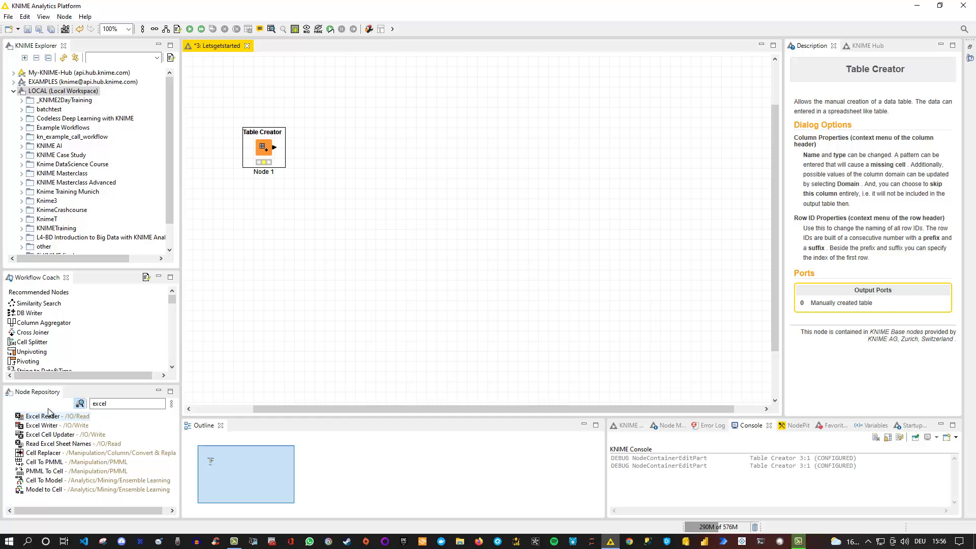
left_click_drag(48, 413, 286, 238)
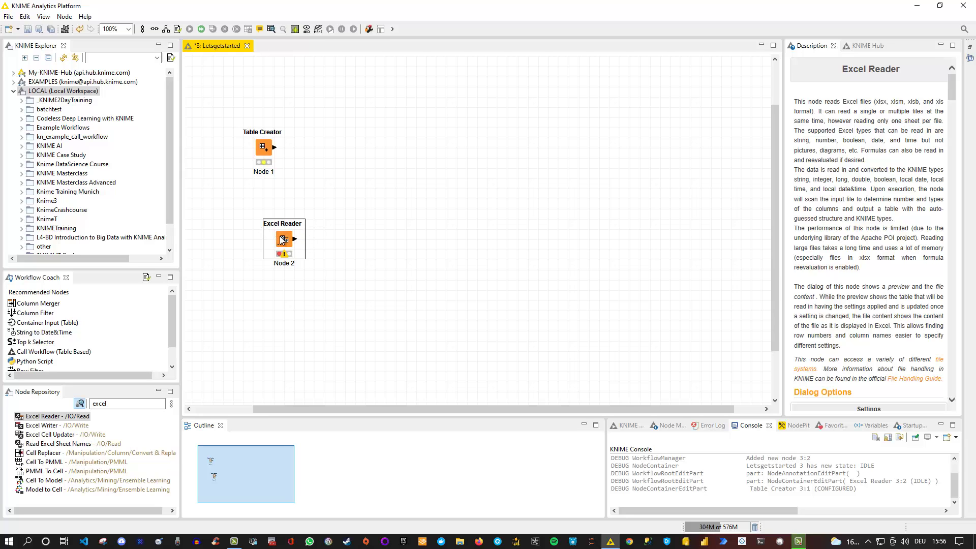
Step: Examine the settings in the Excel Reader node's configuration dialog and close it without specifying a file
right_click(287, 240)
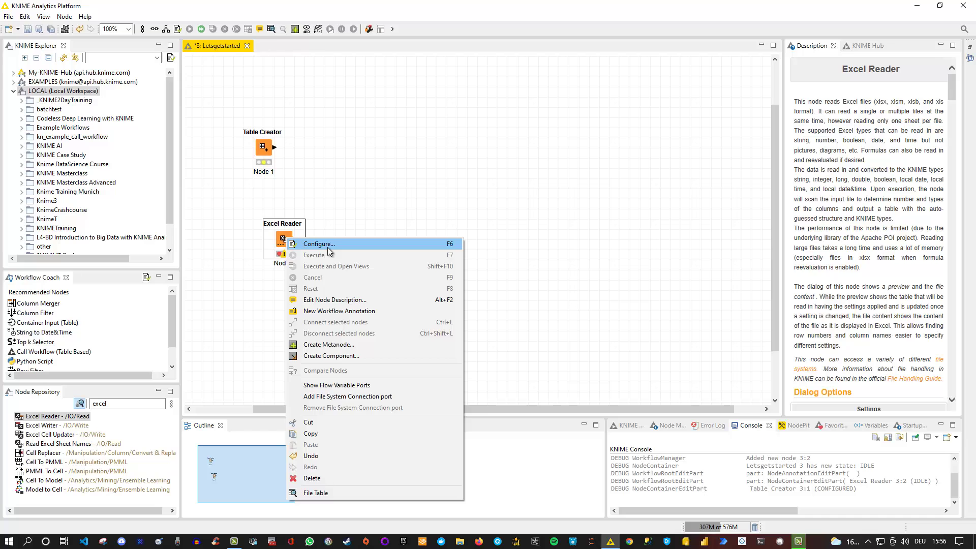
left_click(327, 247)
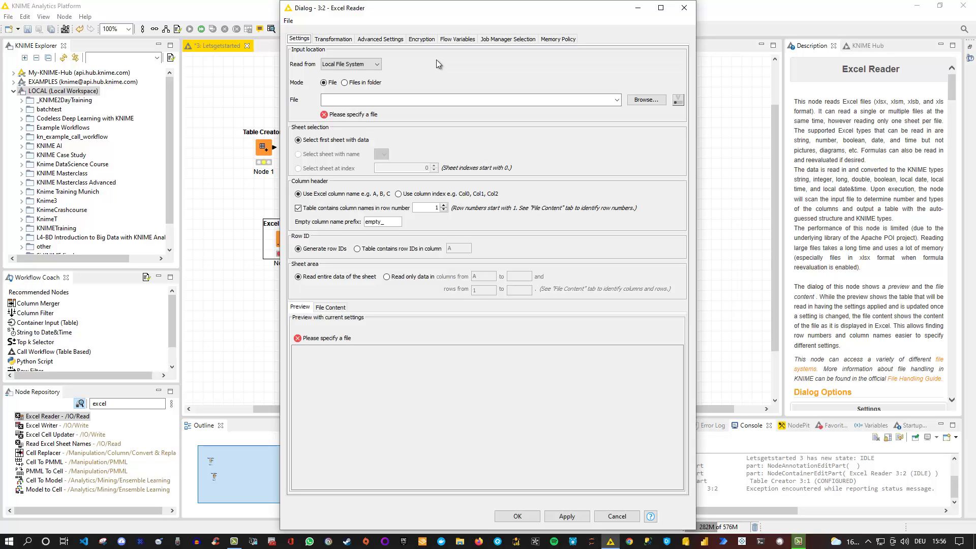
left_click_drag(458, 10, 525, 60)
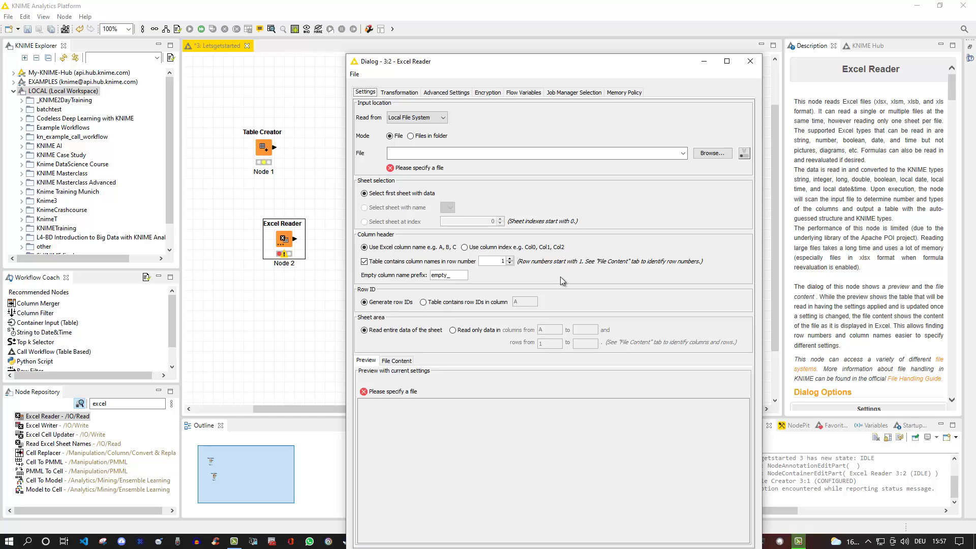
left_click(749, 65)
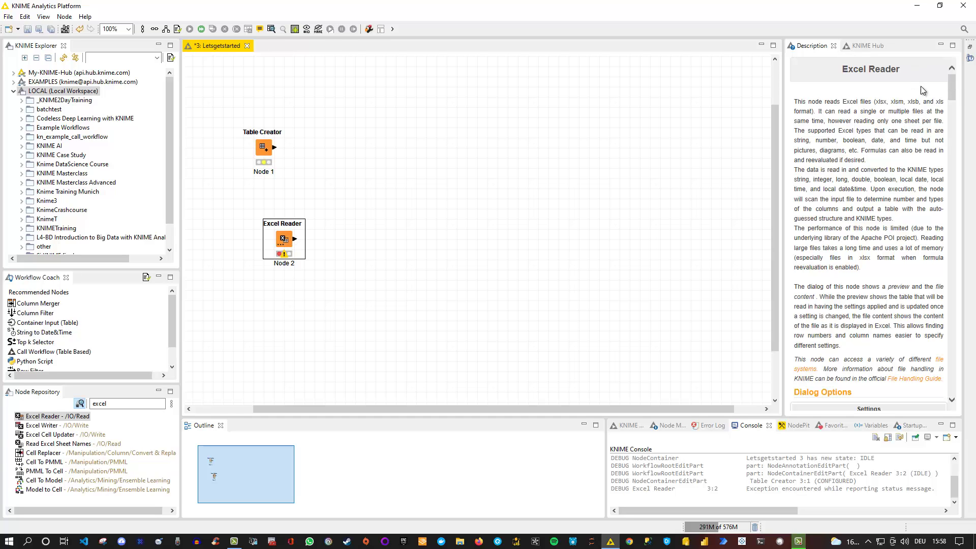
Step: Read the Excel Reader's description of its mode, filter, subfolder and file path options
left_click_drag(951, 90, 948, 117)
scroll(948, 117, "down", 4)
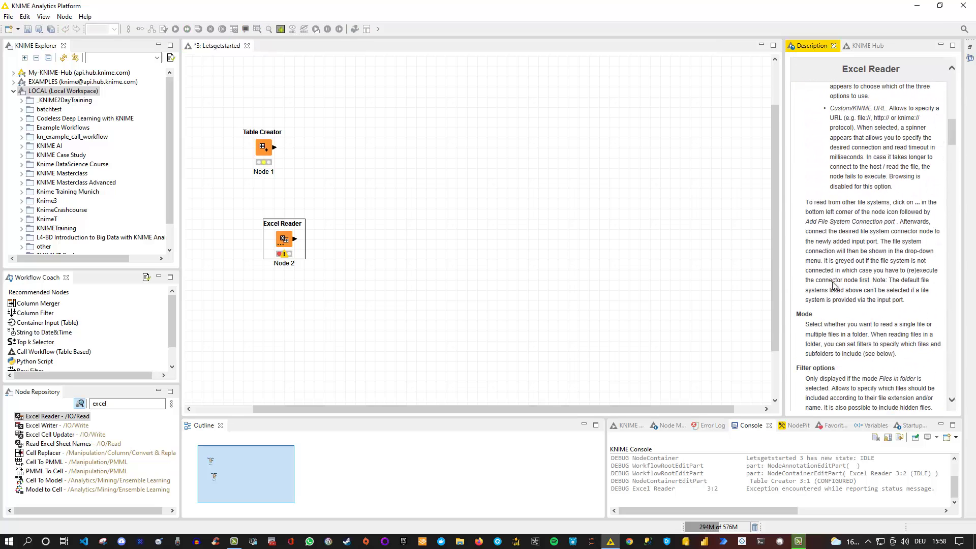
scroll(834, 282, "down", 3)
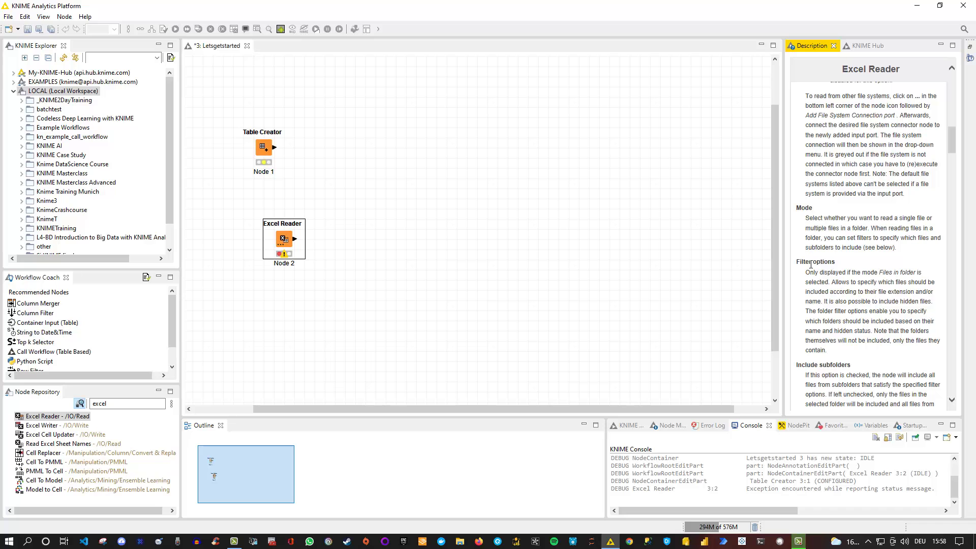
scroll(811, 267, "down", 5)
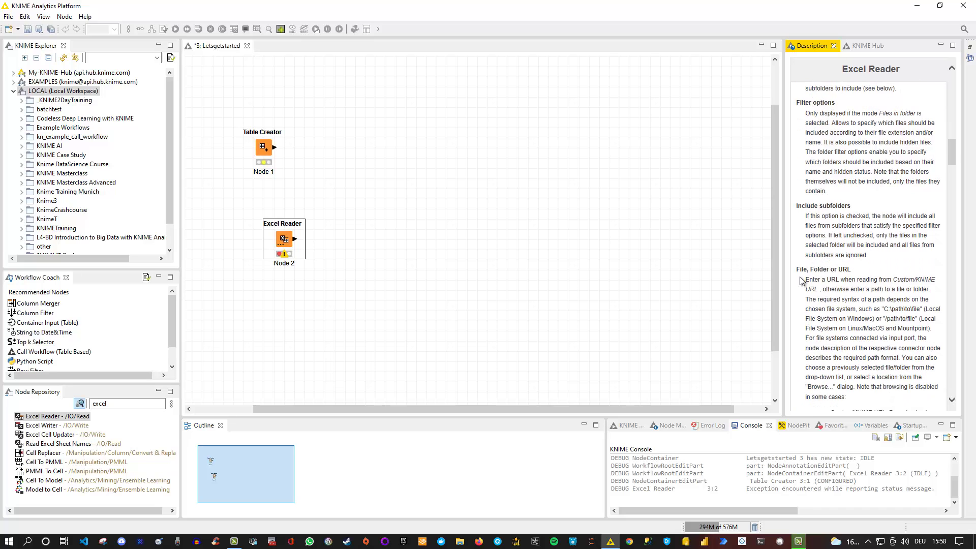
scroll(843, 277, "down", 3)
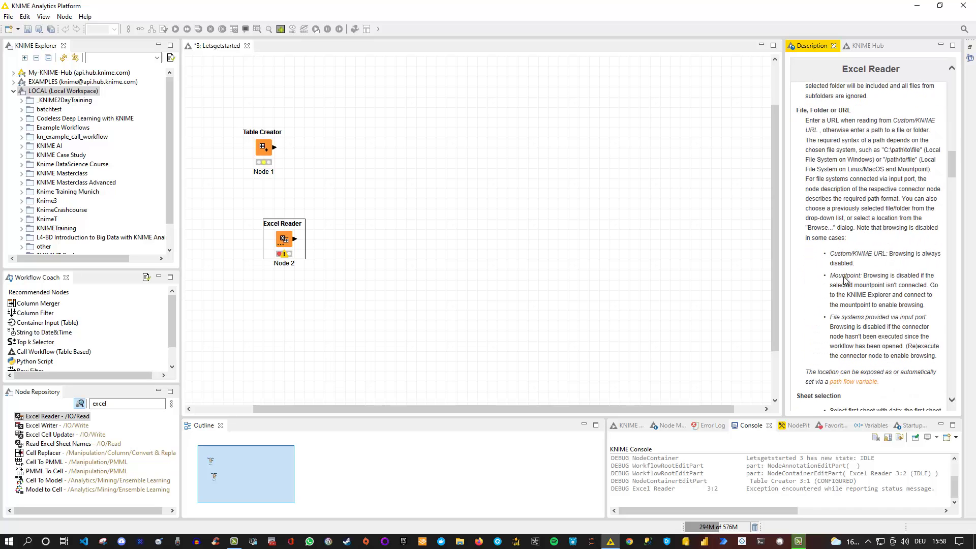
scroll(819, 217, "up", 1)
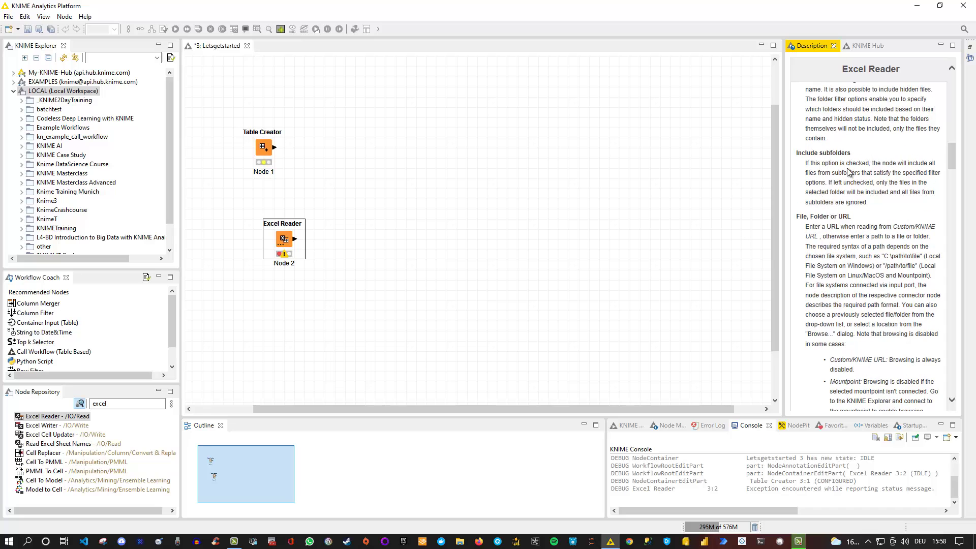
Step: Reopen the Excel Reader's configuration to compare its input location options with the description, closing it without changes
left_click(283, 241)
right_click(283, 241)
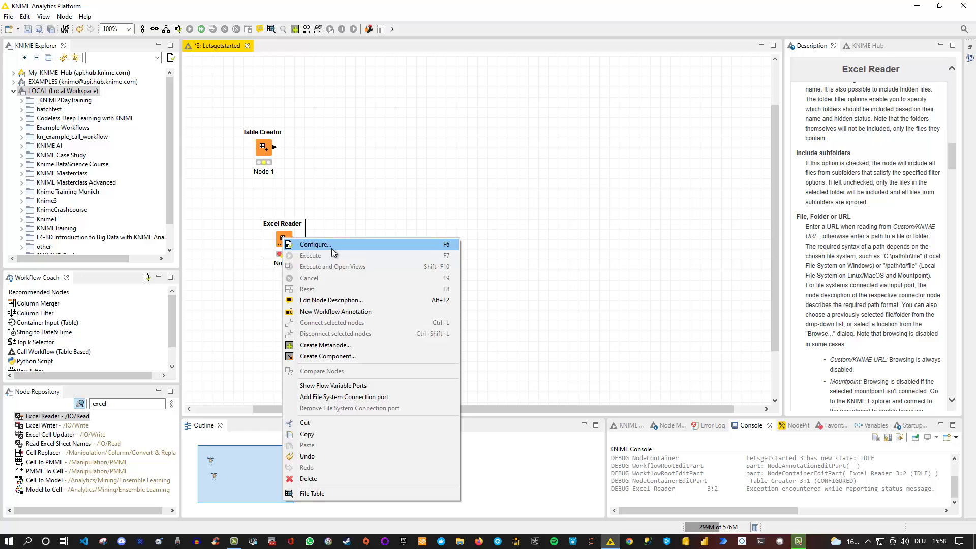
left_click(331, 245)
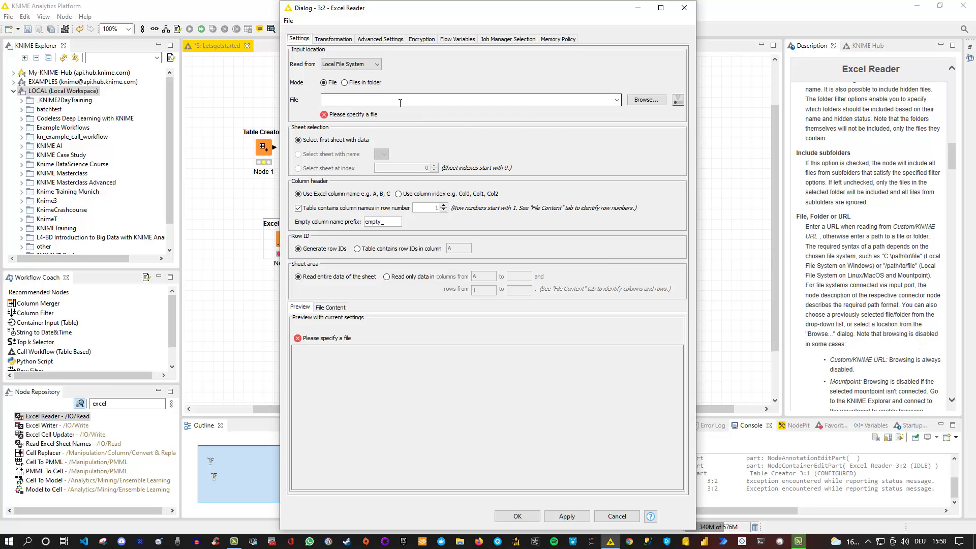
left_click(684, 7)
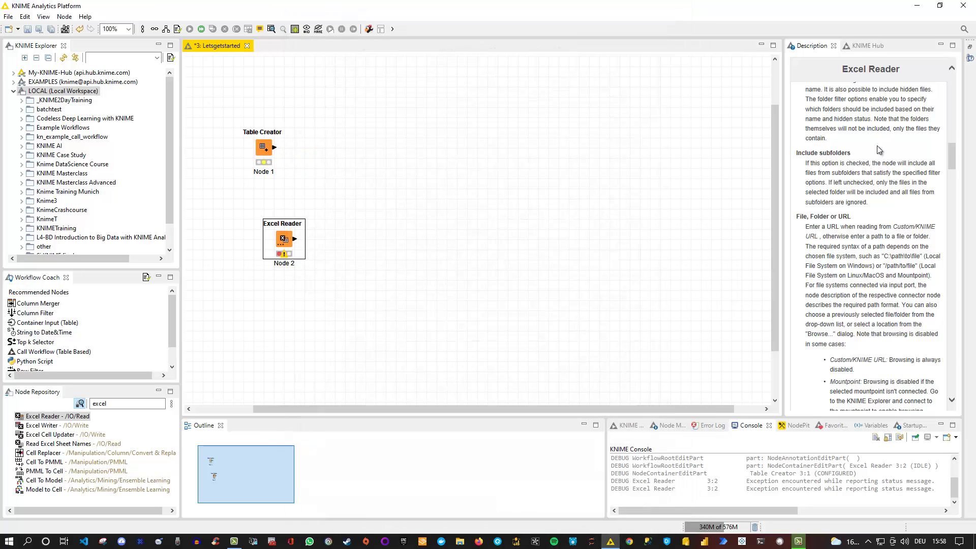
Step: Compare the rest of the Excel Reader's description with the Table Creator's, and check the Excel Reader's status indicator
scroll(867, 213, "down", 4)
scroll(866, 213, "down", 3)
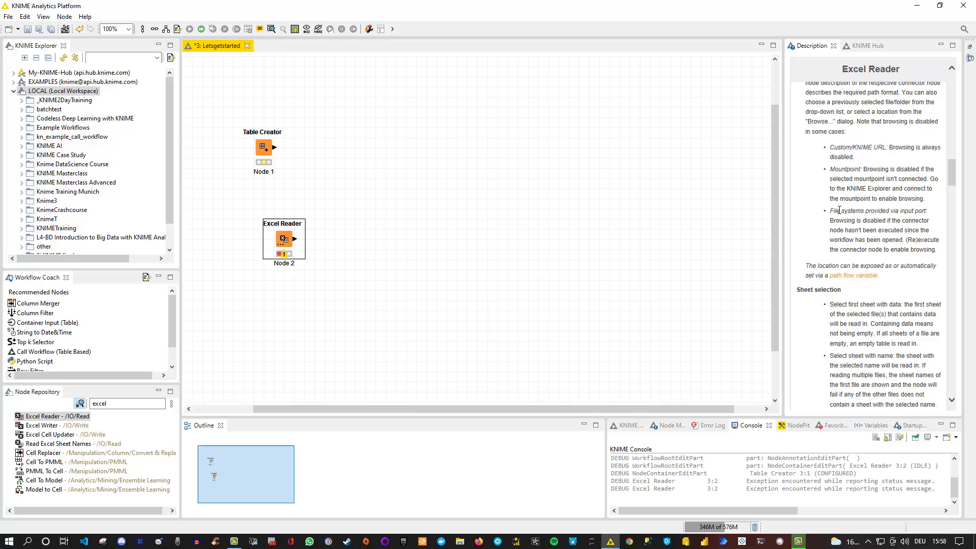
left_click(262, 149)
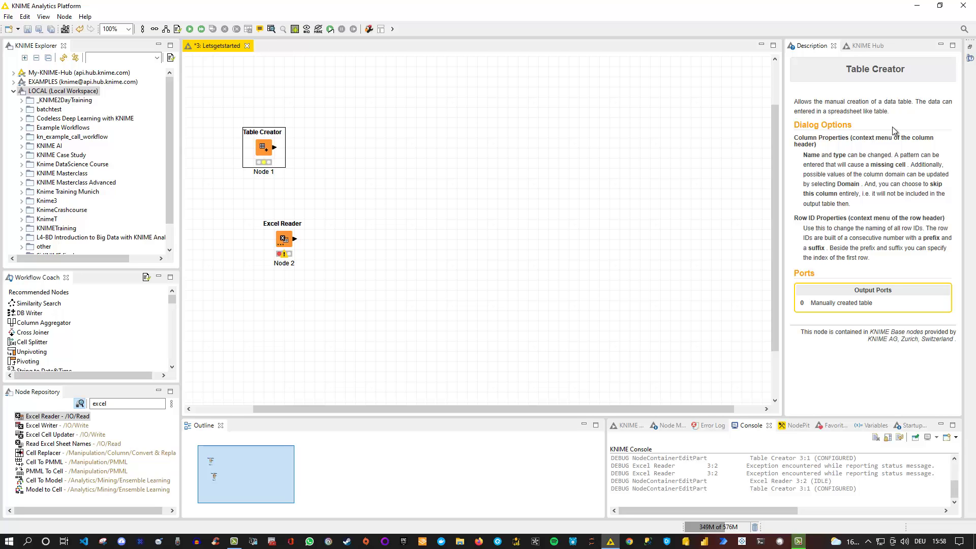
left_click(474, 164)
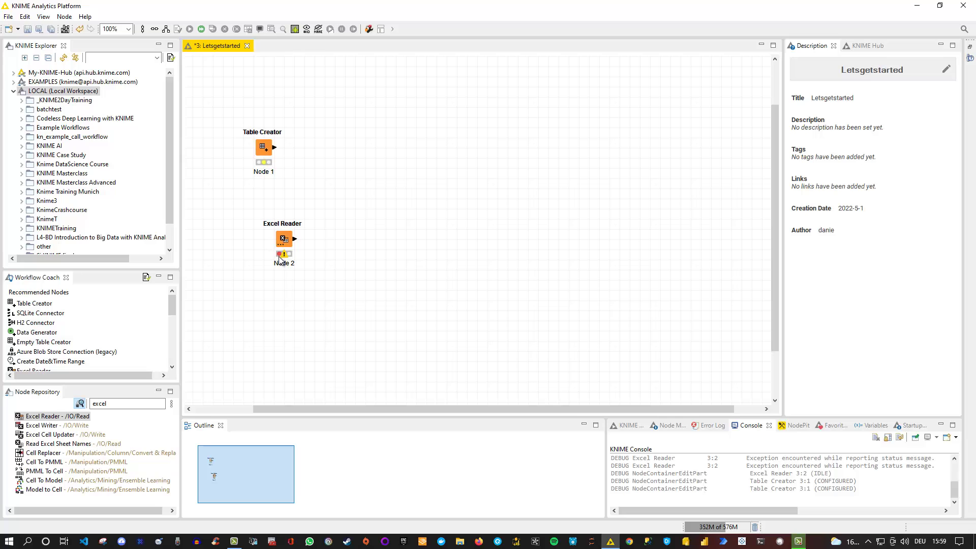
mouse_move(284, 257)
Step: Fill the Table Creator's first column with "Hello", "and", "welcome", "to" and "Knime" in Row0 to Row4, and confirm the configuration
right_click(265, 149)
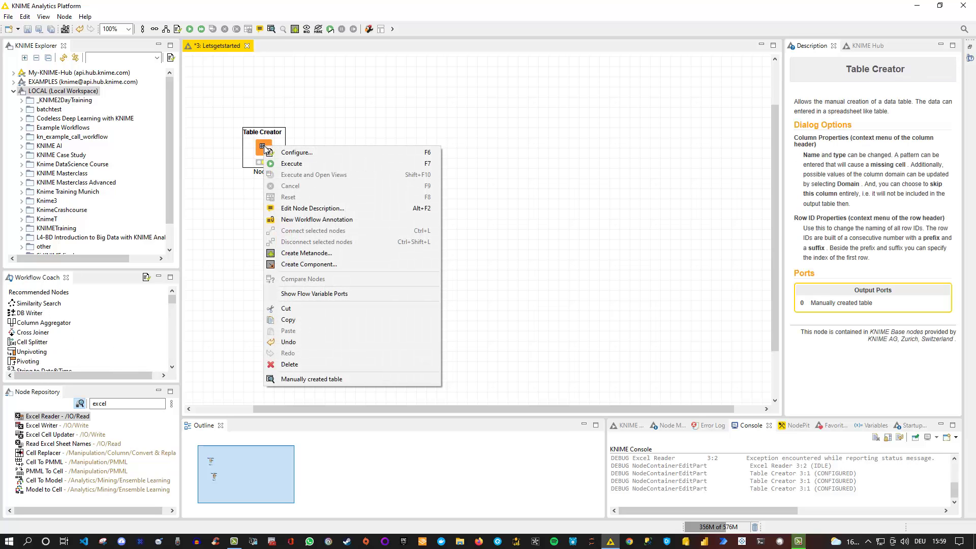
left_click(291, 154)
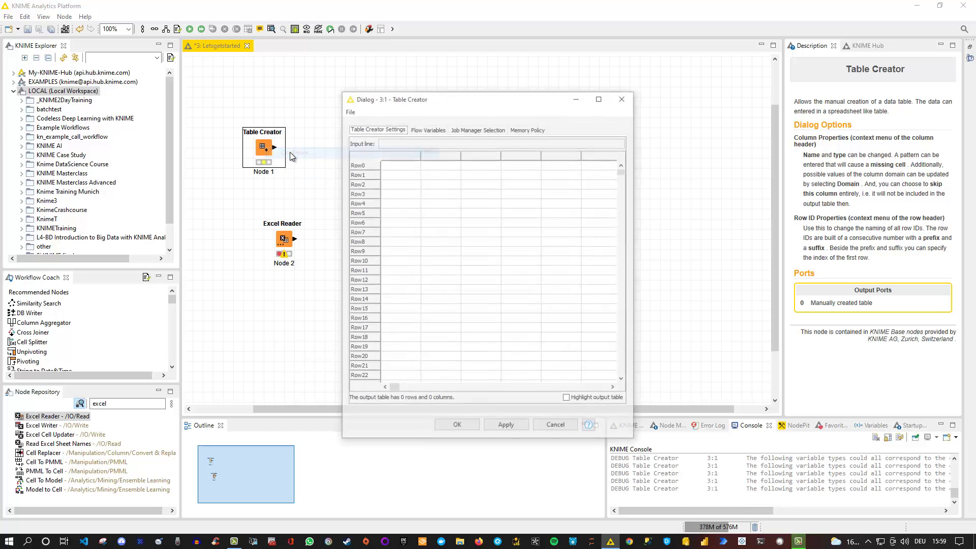
left_click(396, 164)
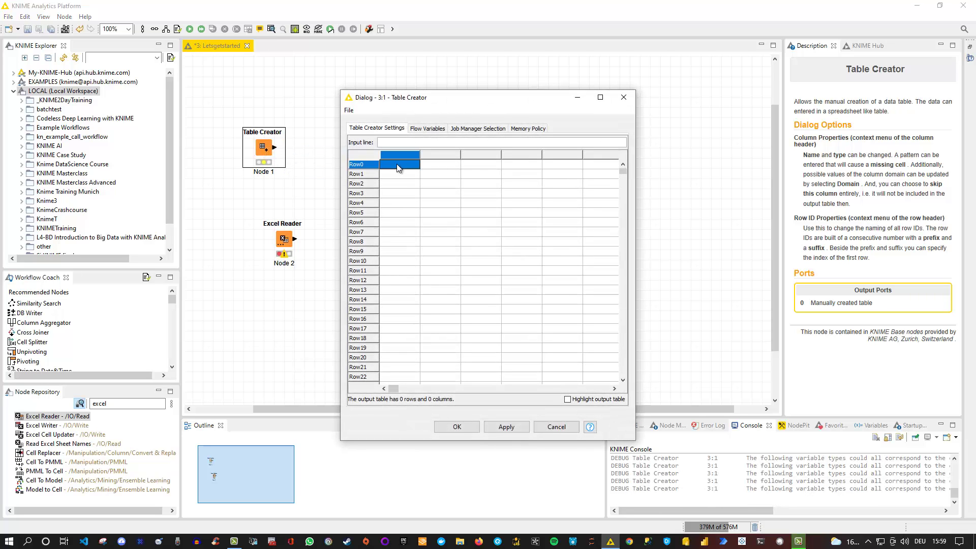
type("Hello")
key("Return")
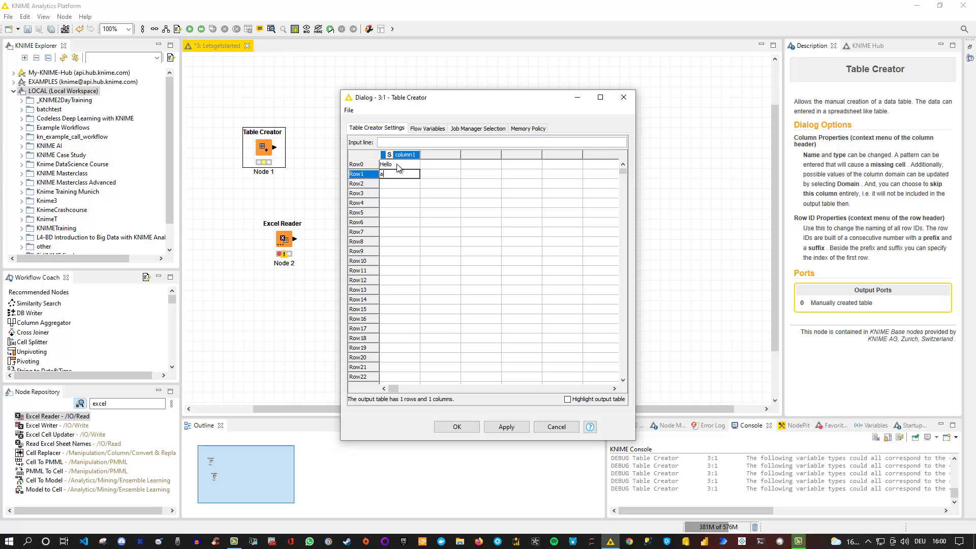
type("amd")
key("BackSpace")
key("BackSpace")
type("nd")
key("Return")
type("welco")
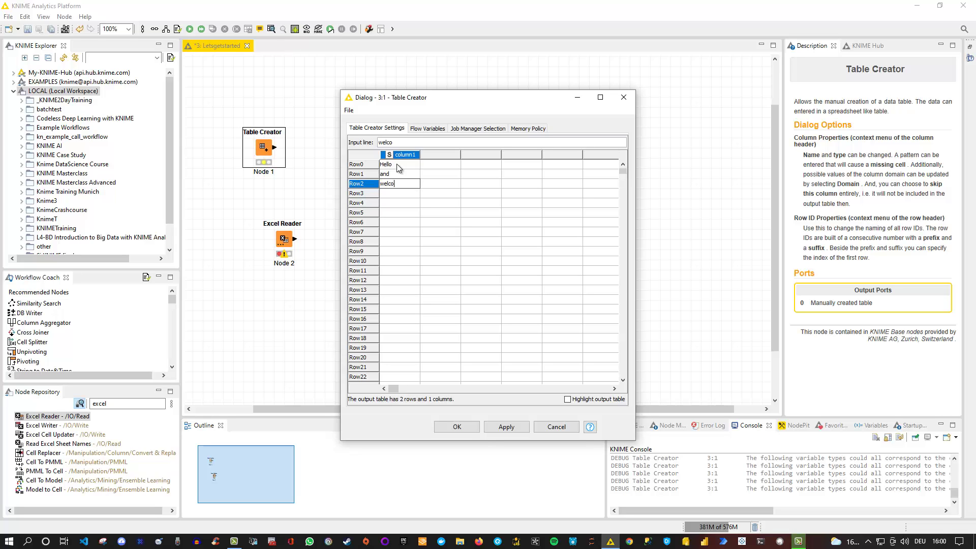
type("me")
key("Return")
type("to")
key("Return")
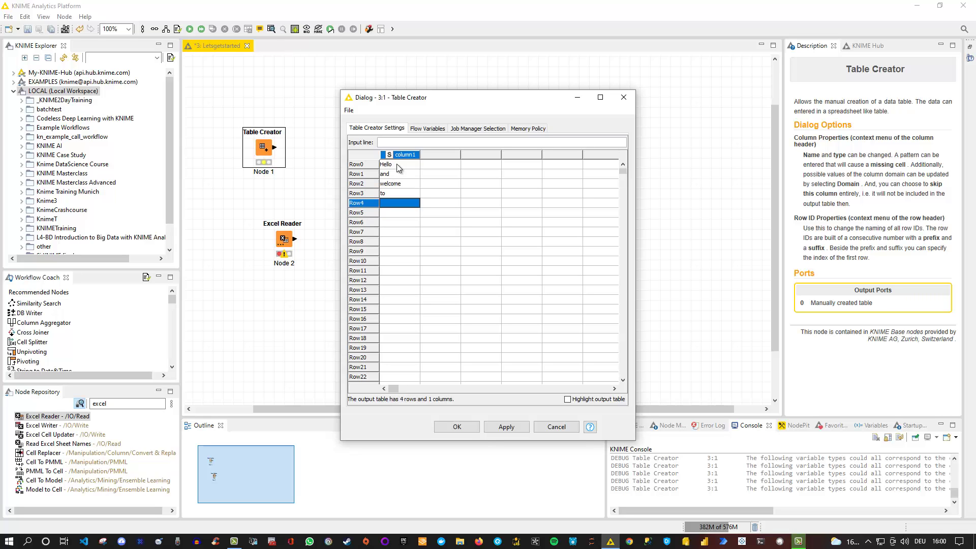
type("Knime")
key("Return")
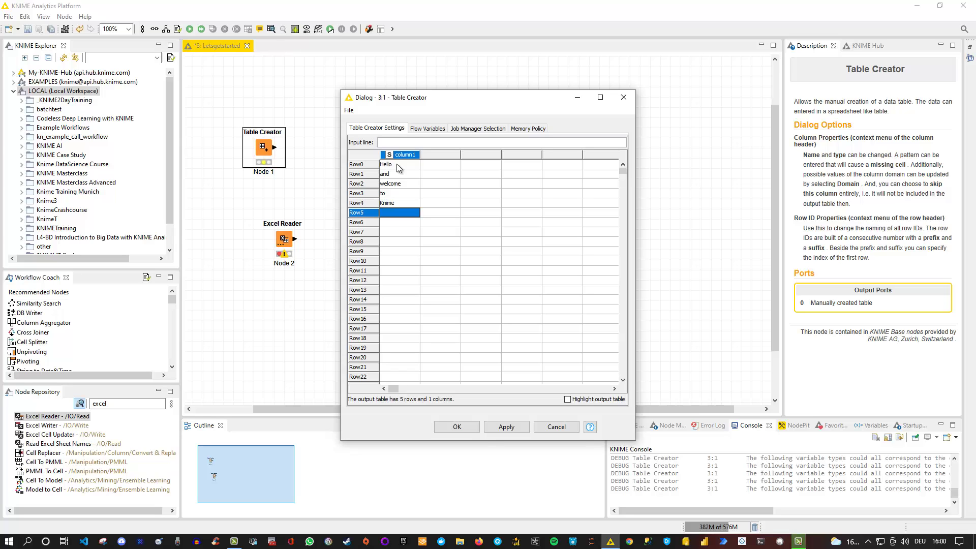
left_click(461, 427)
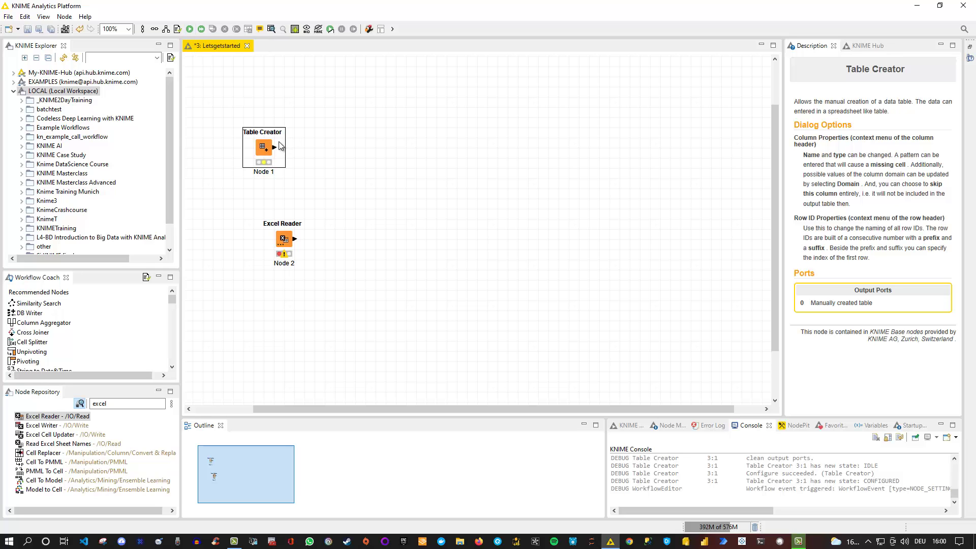
Step: Execute the Table Creator node and view its manually created output table, closing the view when done
right_click(264, 148)
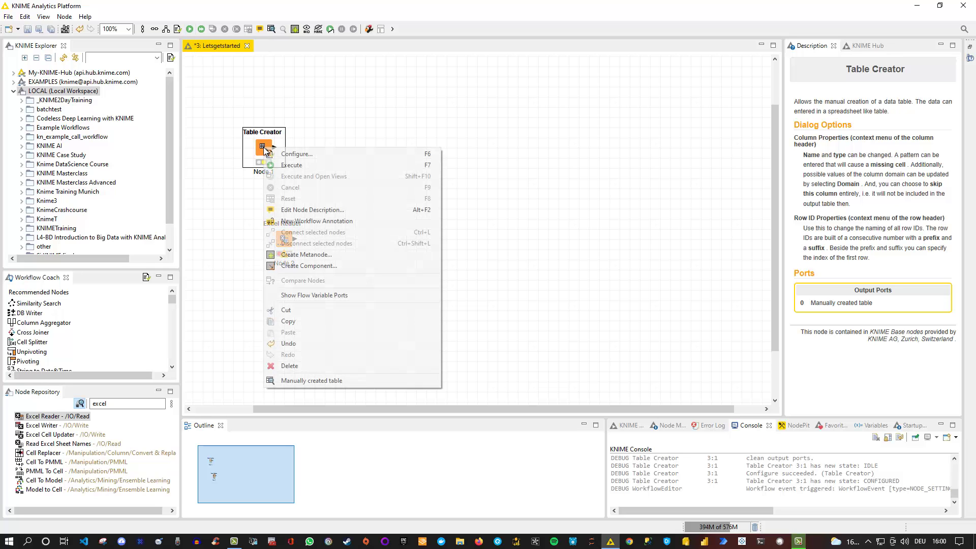
left_click(301, 168)
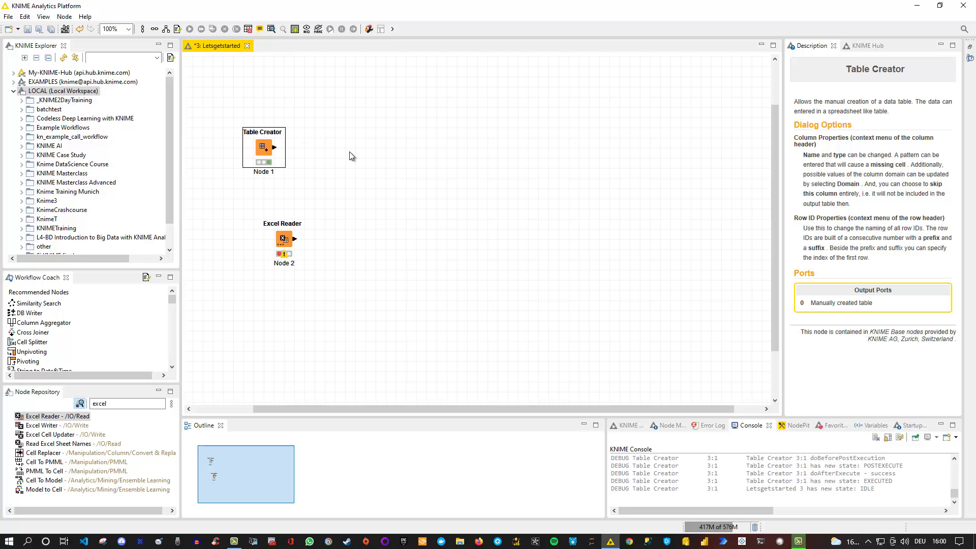
right_click(263, 151)
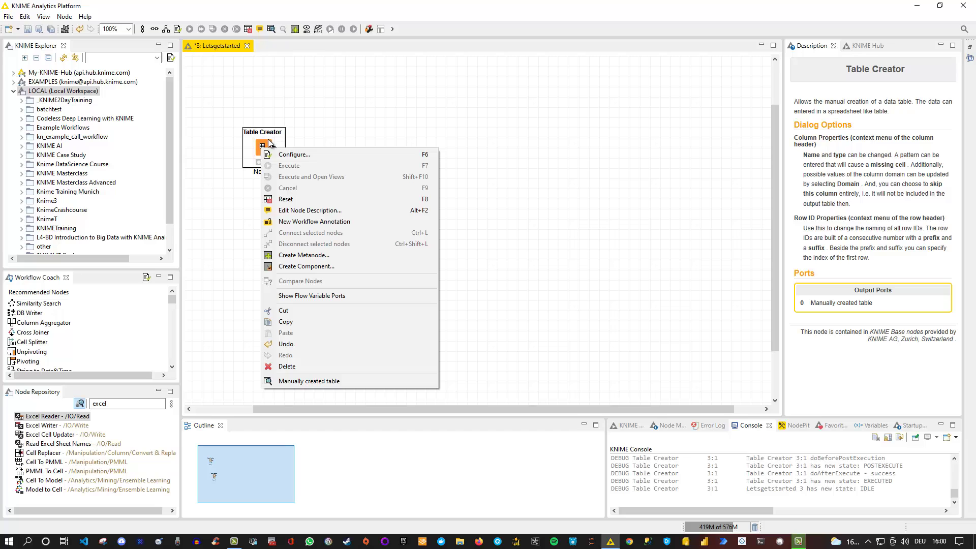
left_click(292, 383)
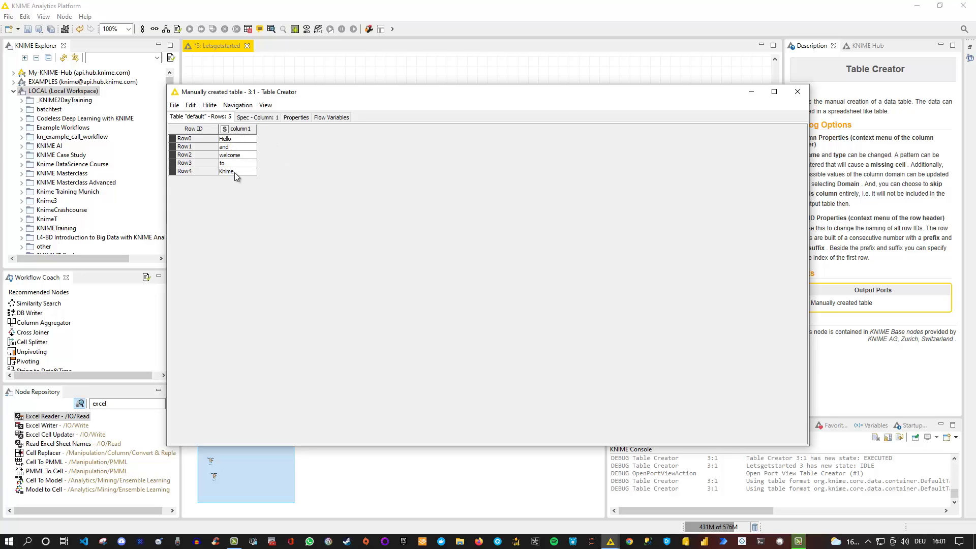
left_click(798, 97)
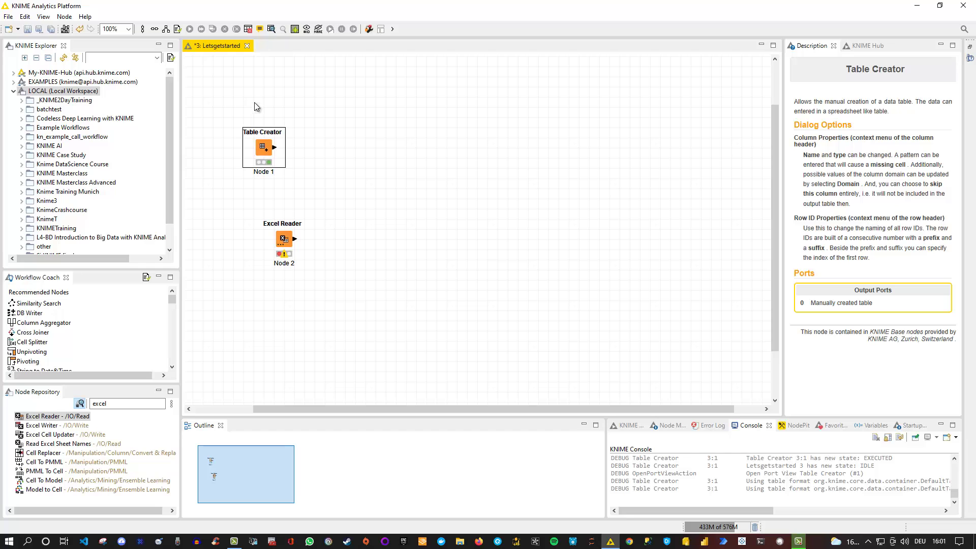
Step: Reset the Table Creator node and inspect its manually created output table in the reset state, closing the view when done
right_click(265, 151)
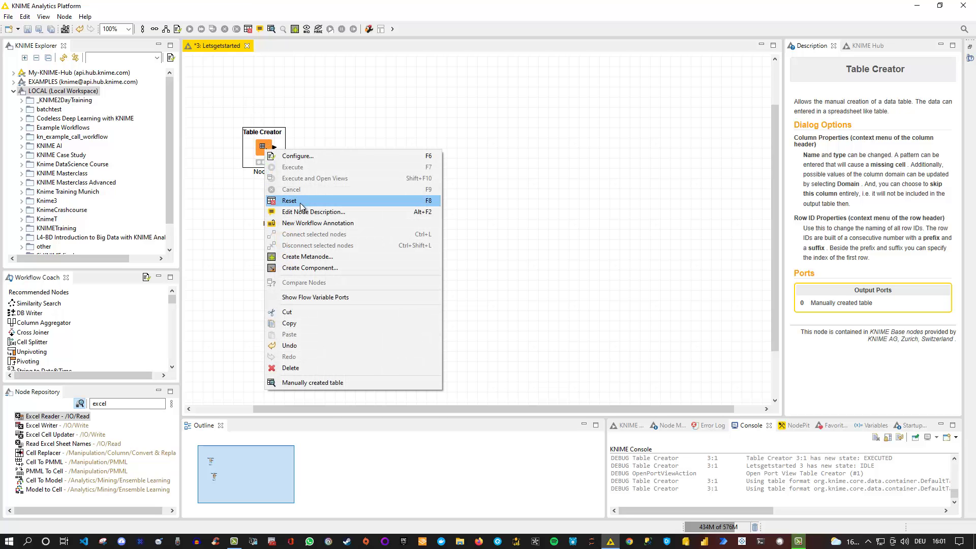
left_click(300, 202)
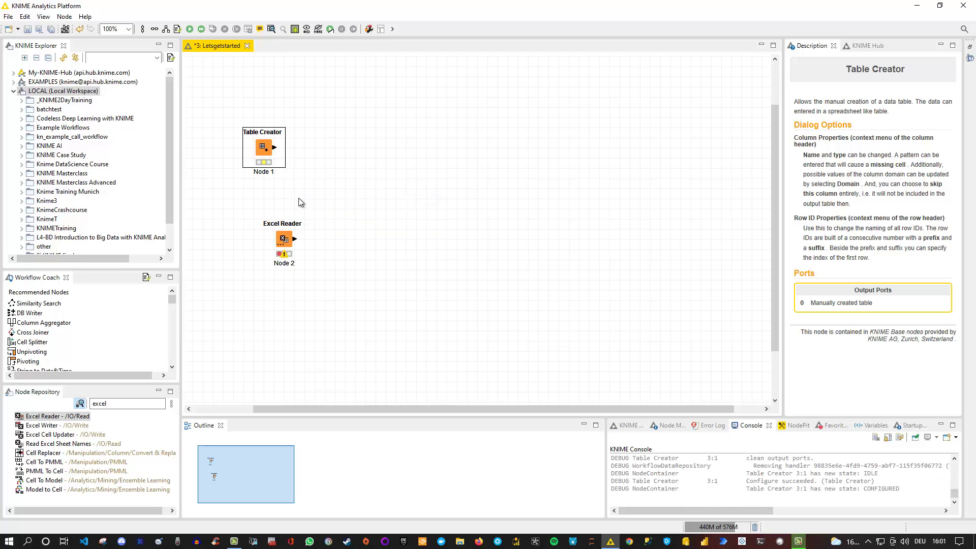
right_click(265, 159)
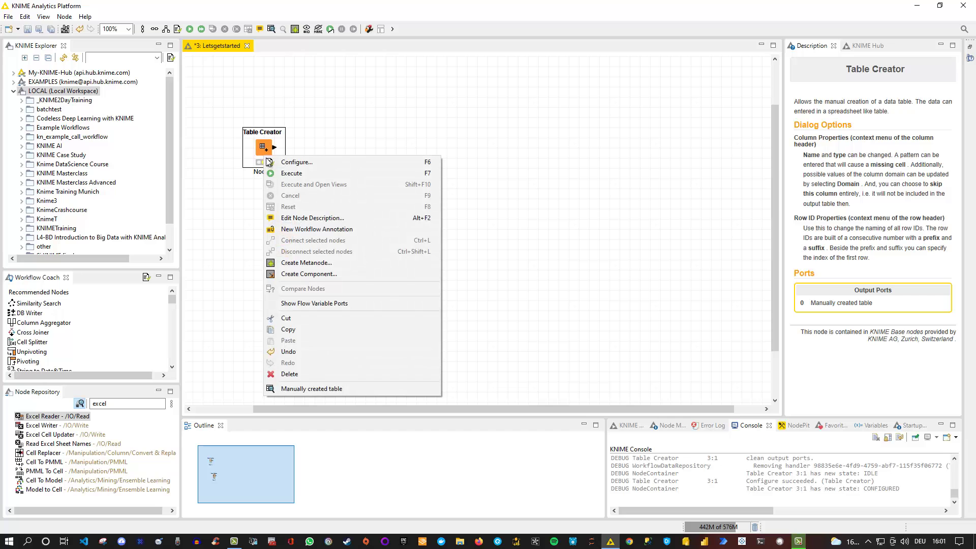
left_click(310, 390)
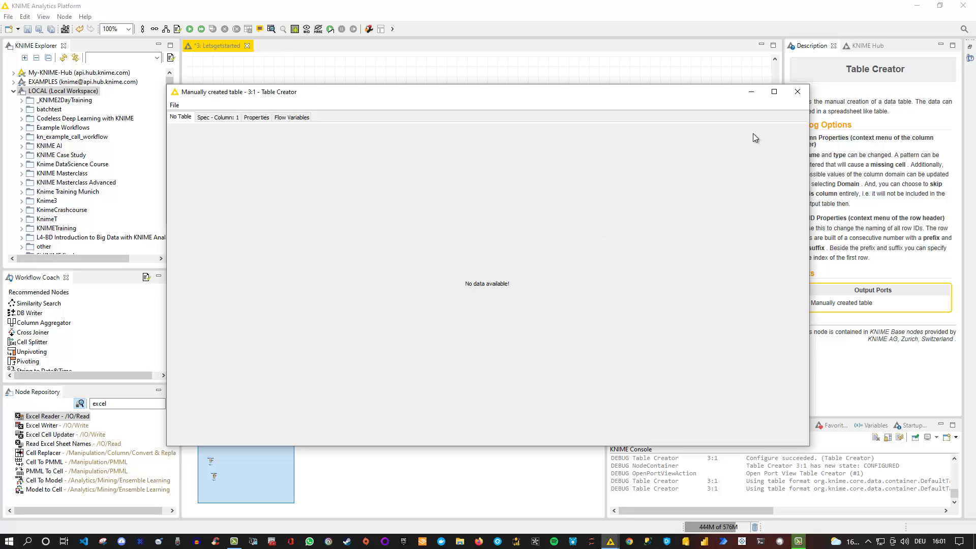
left_click(797, 91)
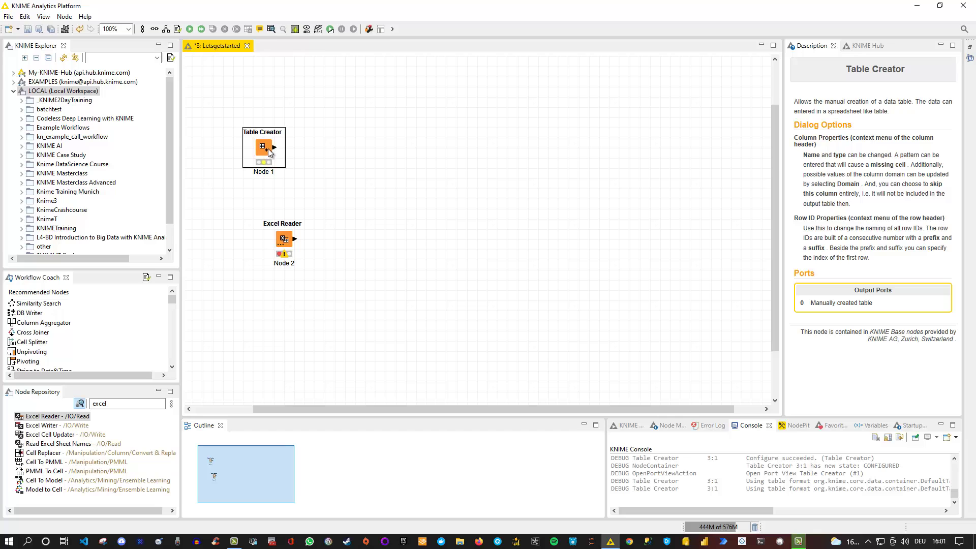
Step: Execute the Table Creator node again and check the rows in its output table, closing the view when done
left_click(189, 30)
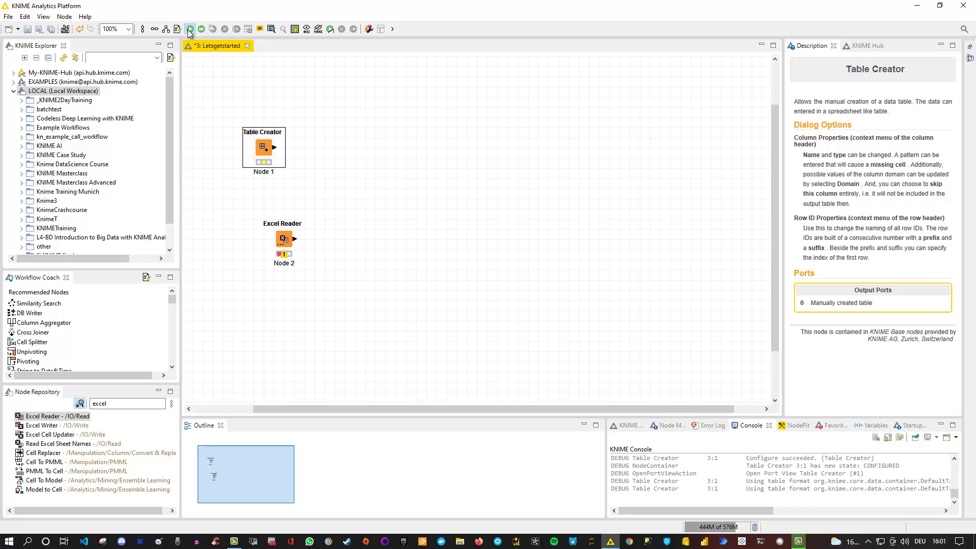
right_click(264, 157)
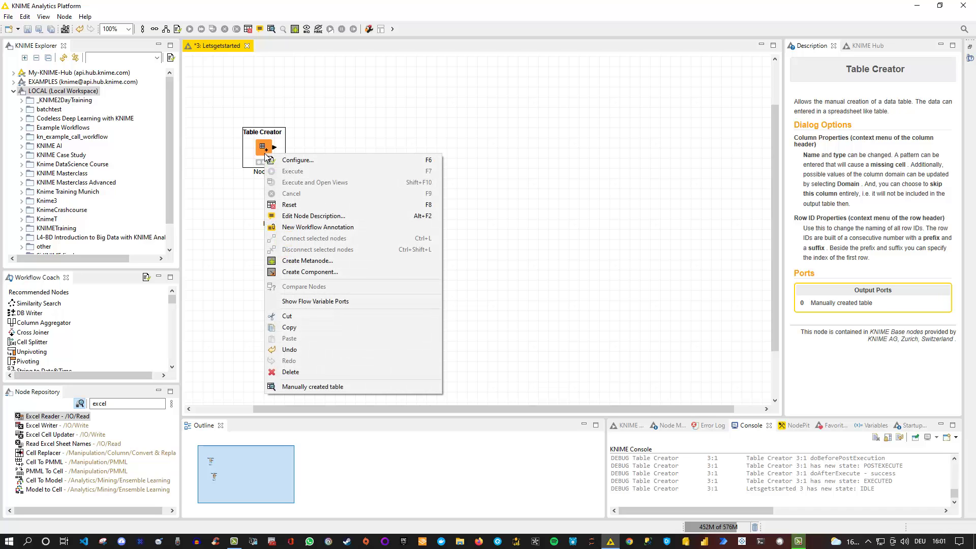
left_click(334, 386)
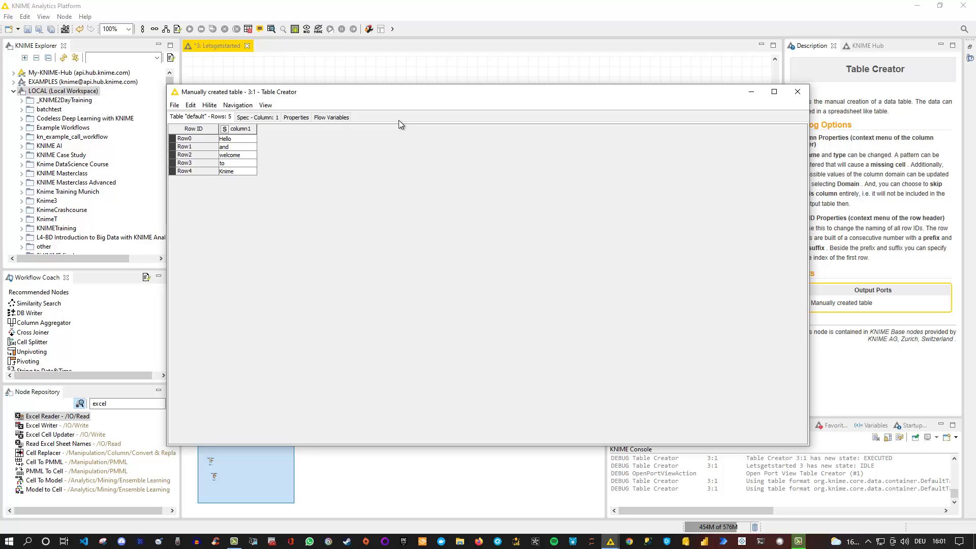
left_click(802, 92)
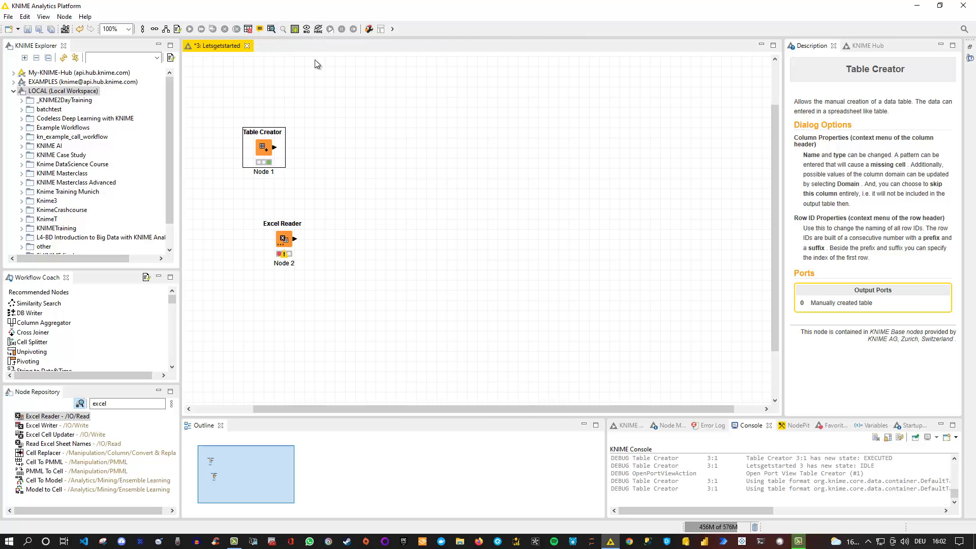
Step: Review the workflow editor's grid and node connection settings, closing them without changes
left_click(369, 29)
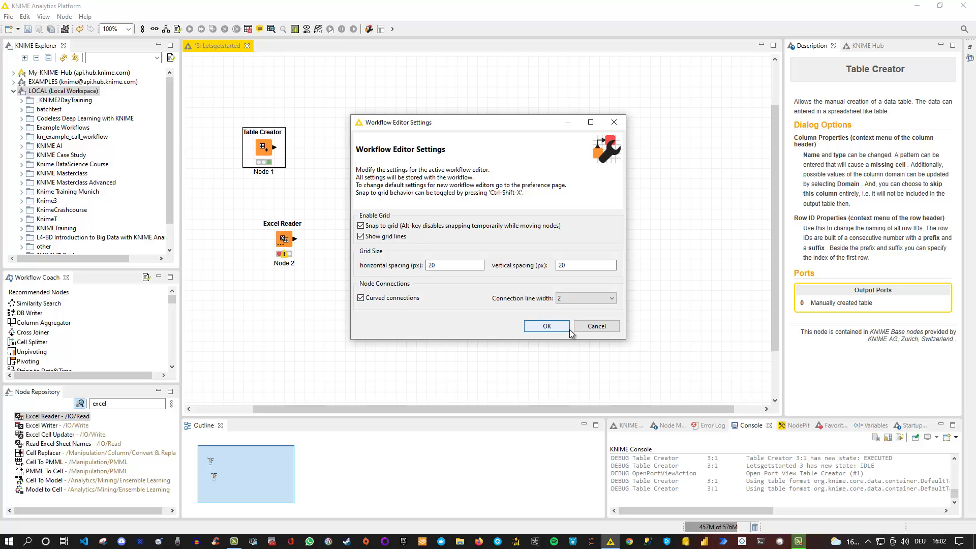
left_click(590, 327)
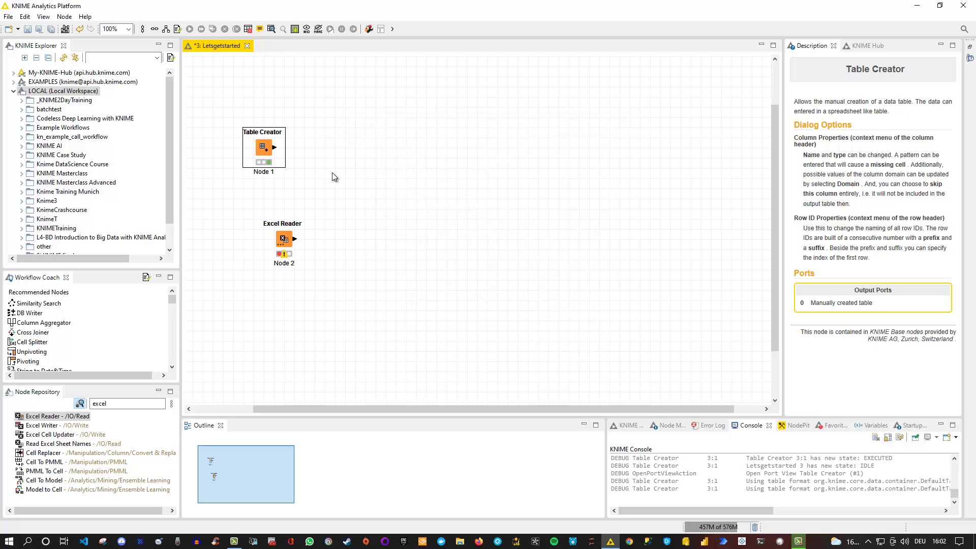